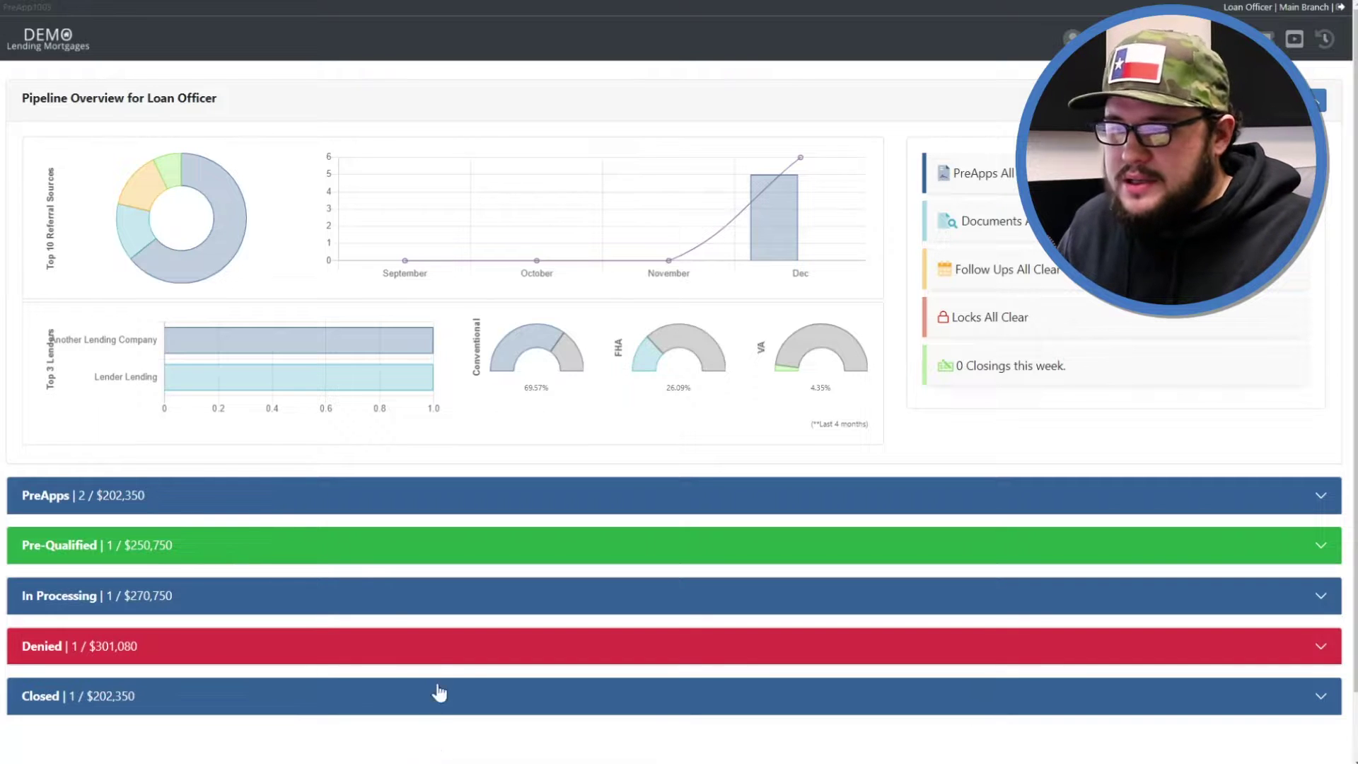
Expand the Denied and In Processing pipelines and open loan 10060's critical dates.
left_click(446, 647)
scroll(446, 647, "down", 3)
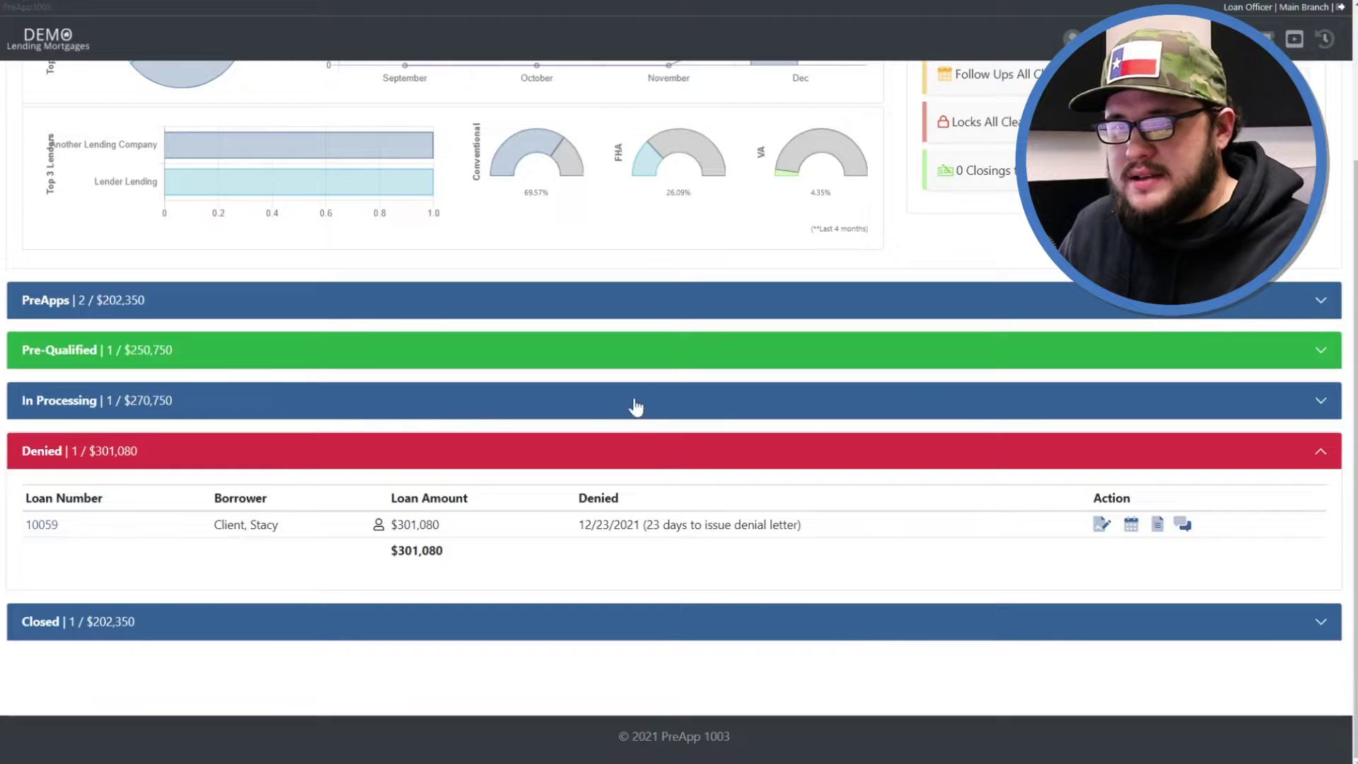
left_click(1006, 403)
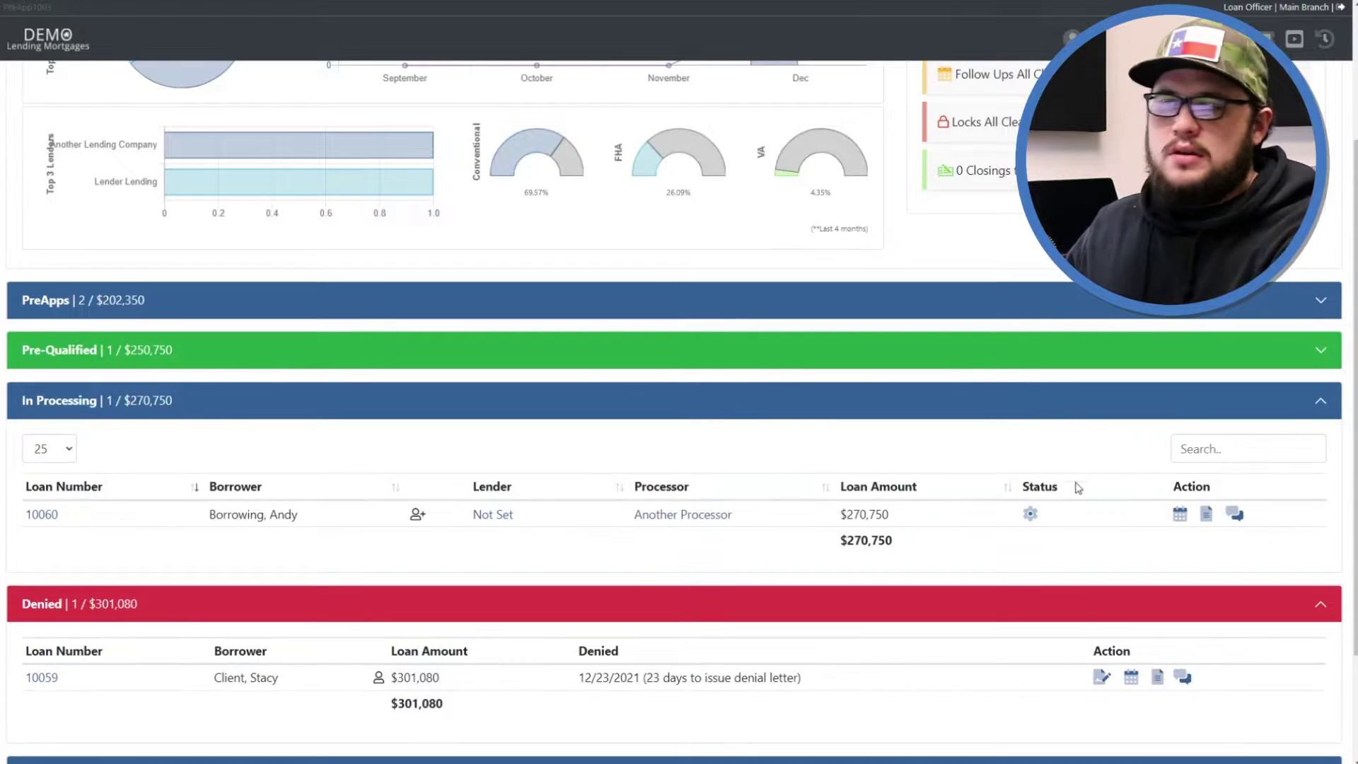
scroll(1098, 461, "down", 3)
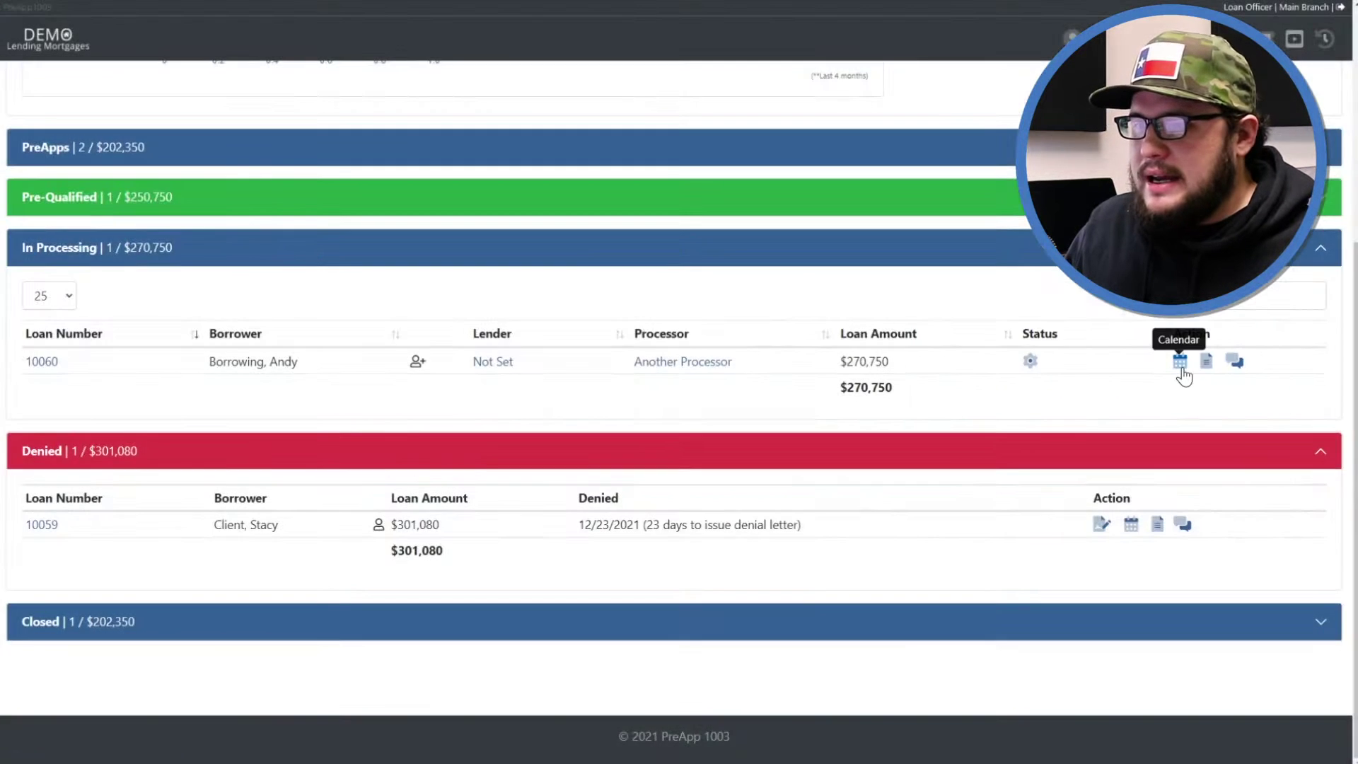
left_click(1182, 373)
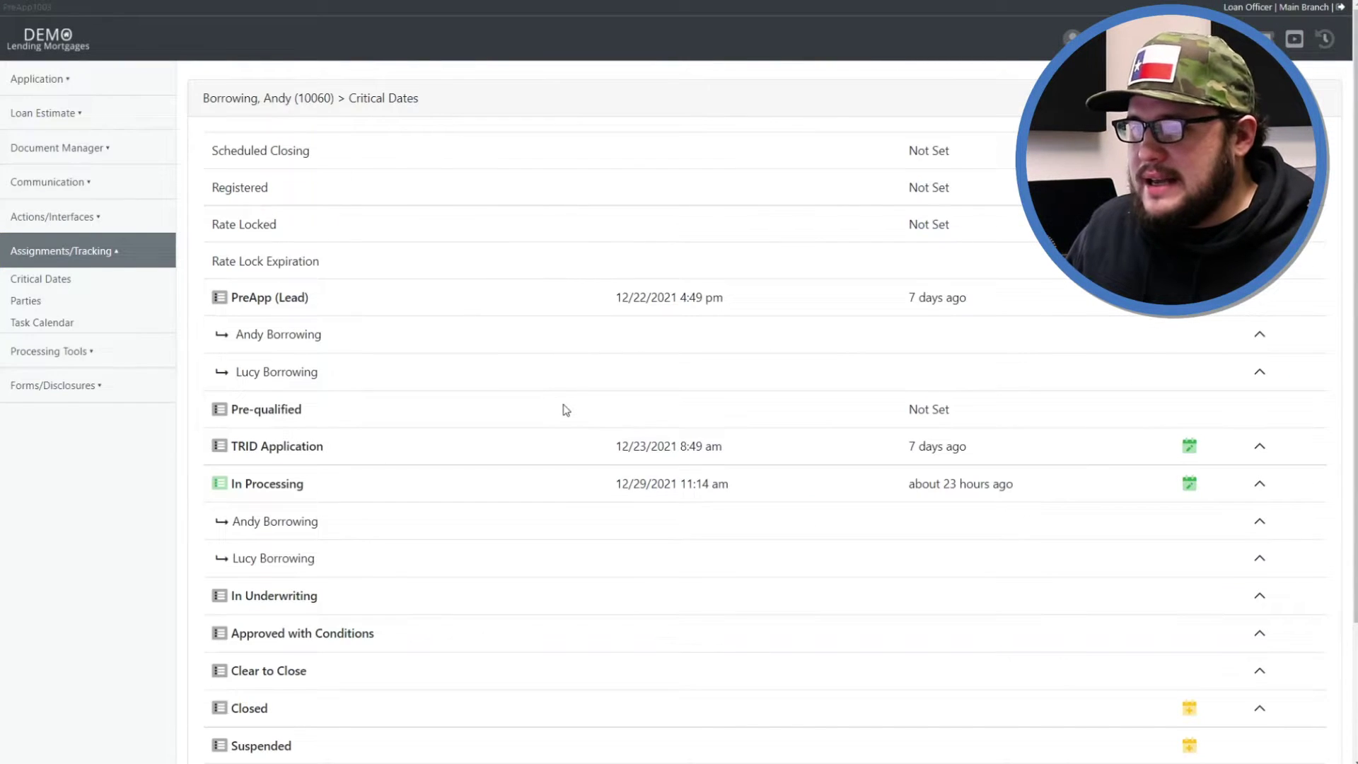
Mark loan 10060 as Denied in its critical dates, confirming with Yes.
scroll(565, 411, "down", 3)
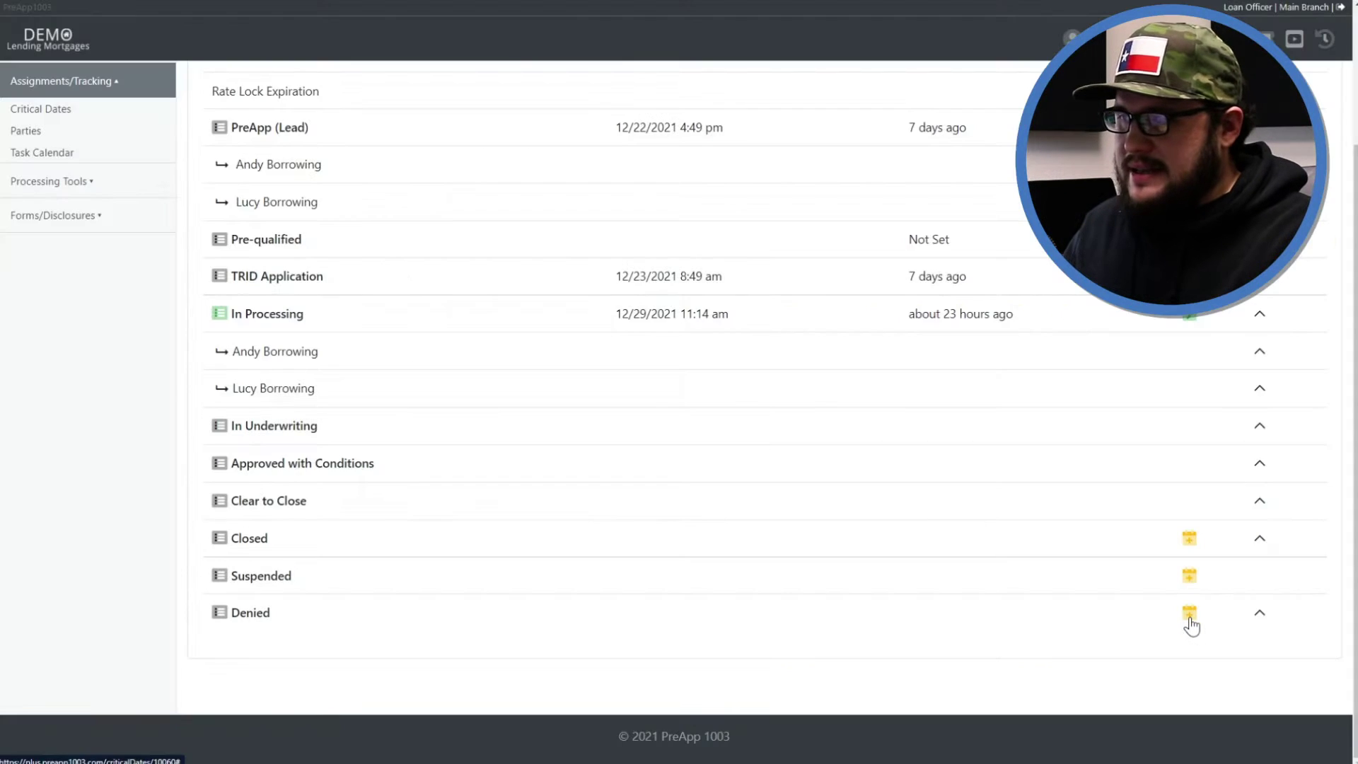
left_click(1190, 614)
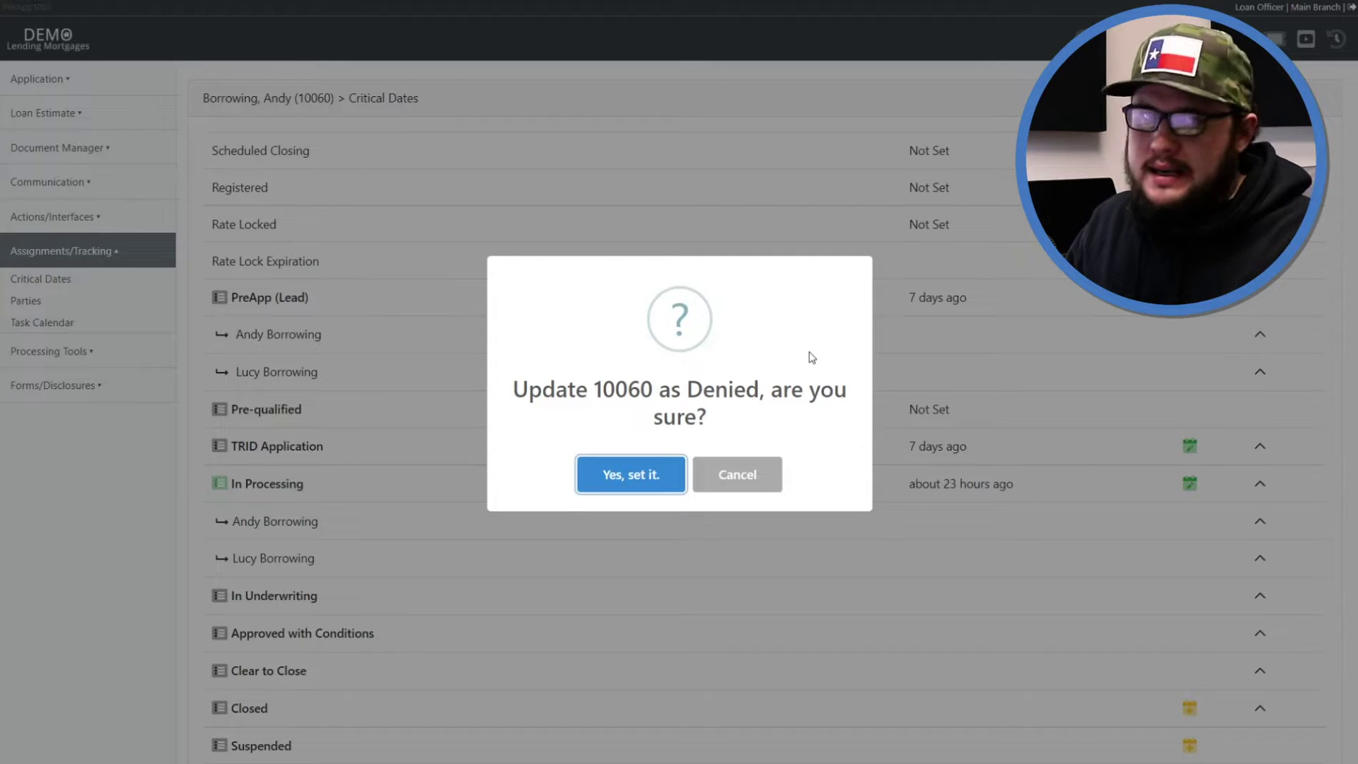
left_click(672, 470)
Check the Denied date of 12/30/2021 10:26 am in its editor, then close it.
scroll(812, 436, "down", 3)
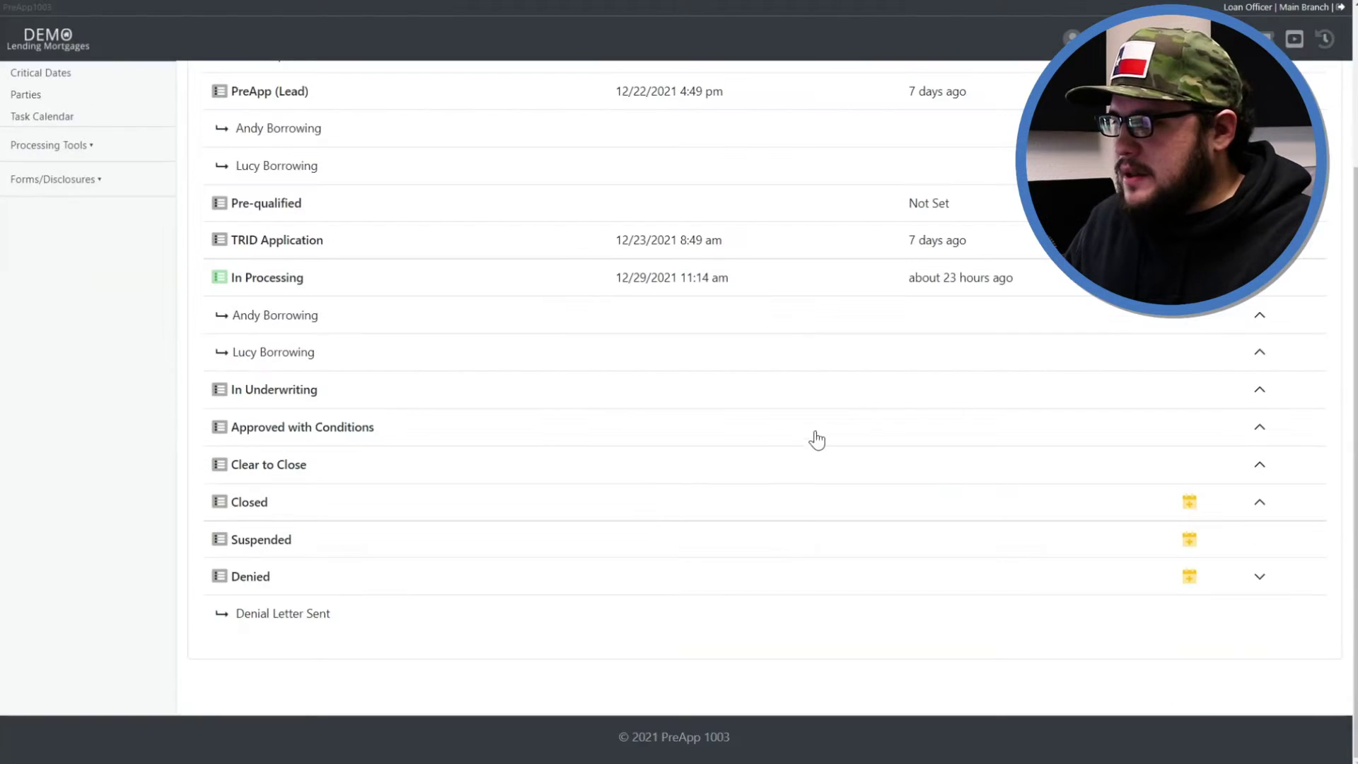
scroll(712, 566, "down", 3)
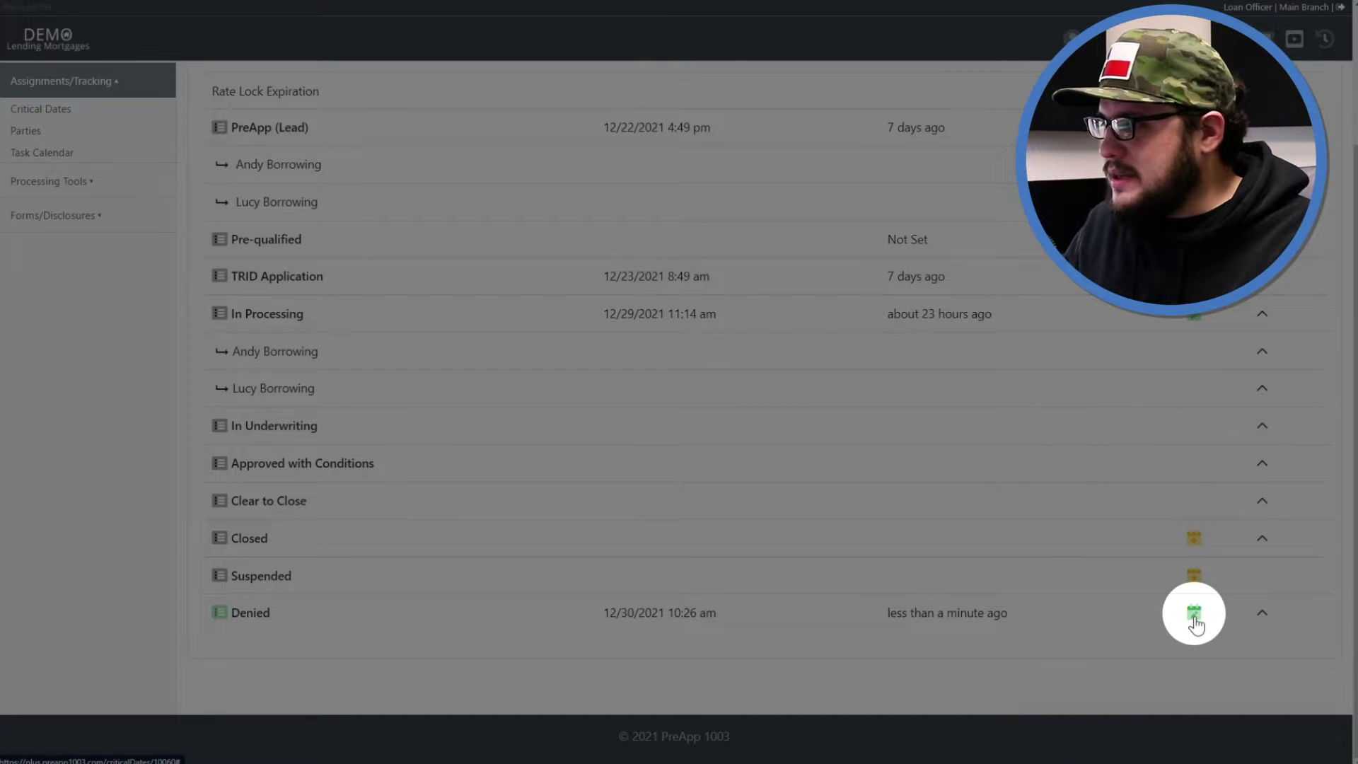
left_click(1193, 614)
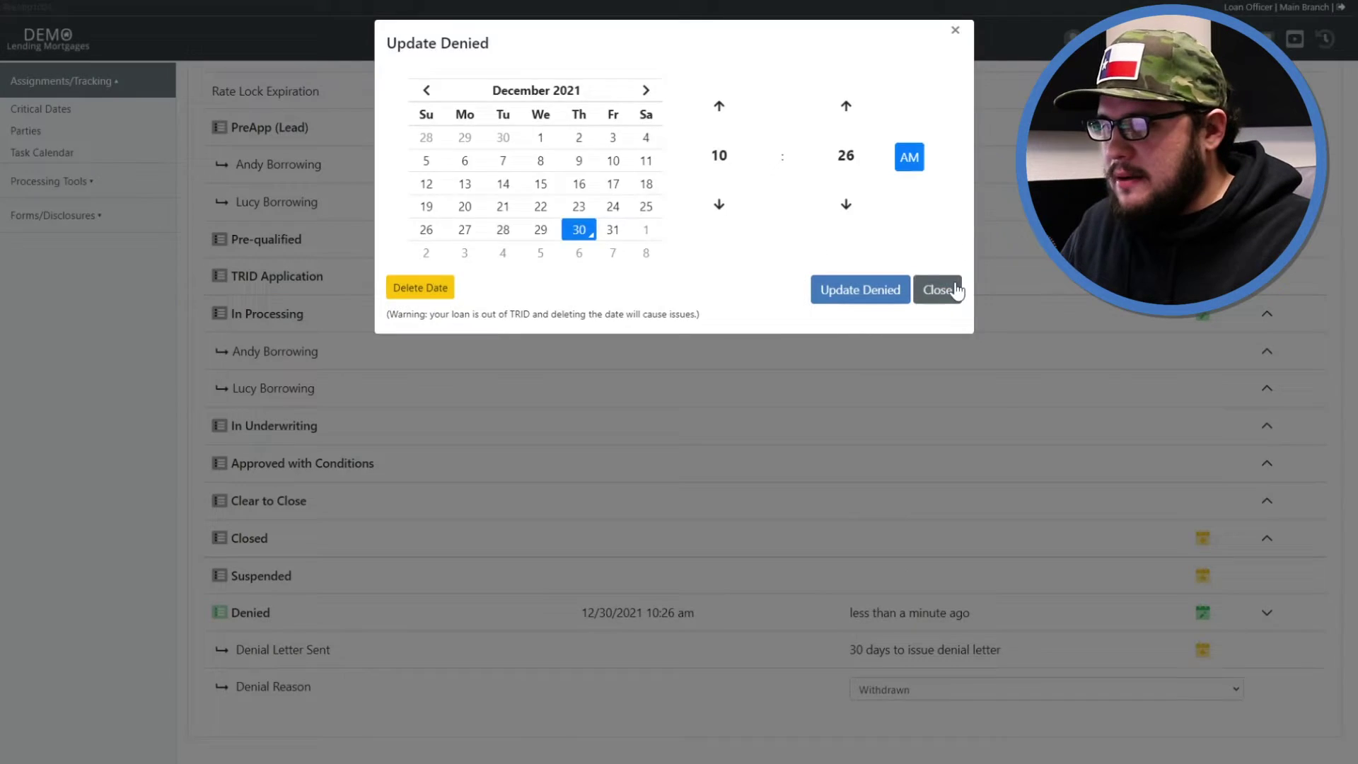
left_click(937, 289)
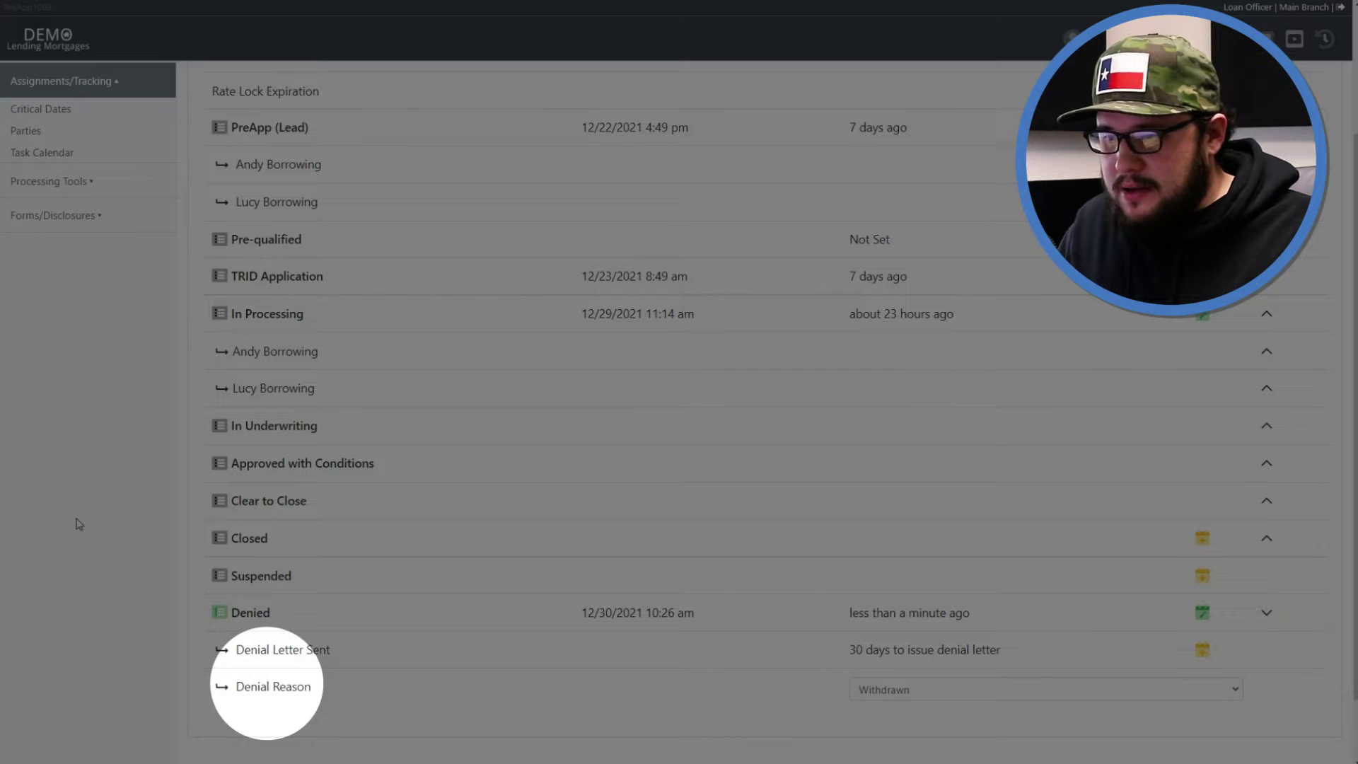
scroll(79, 523, "down", 2)
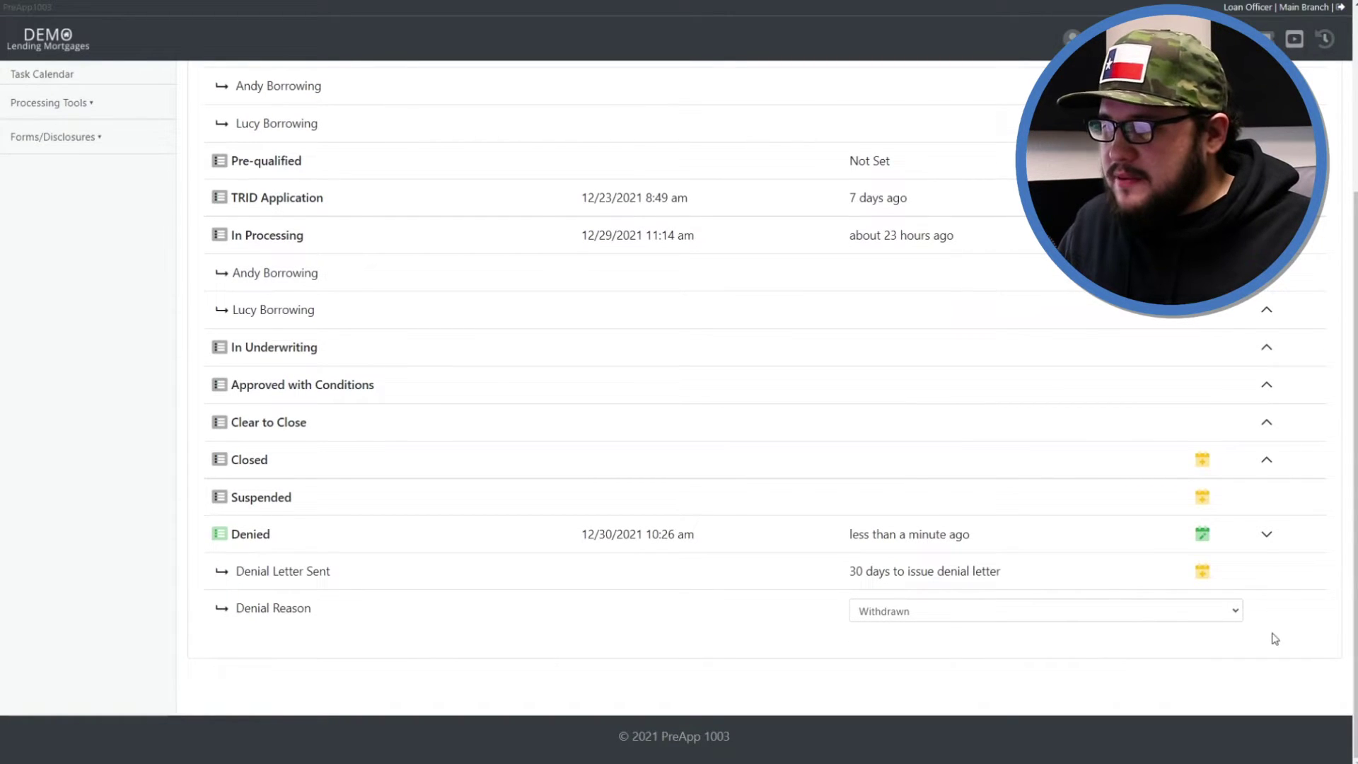
left_click(1237, 613)
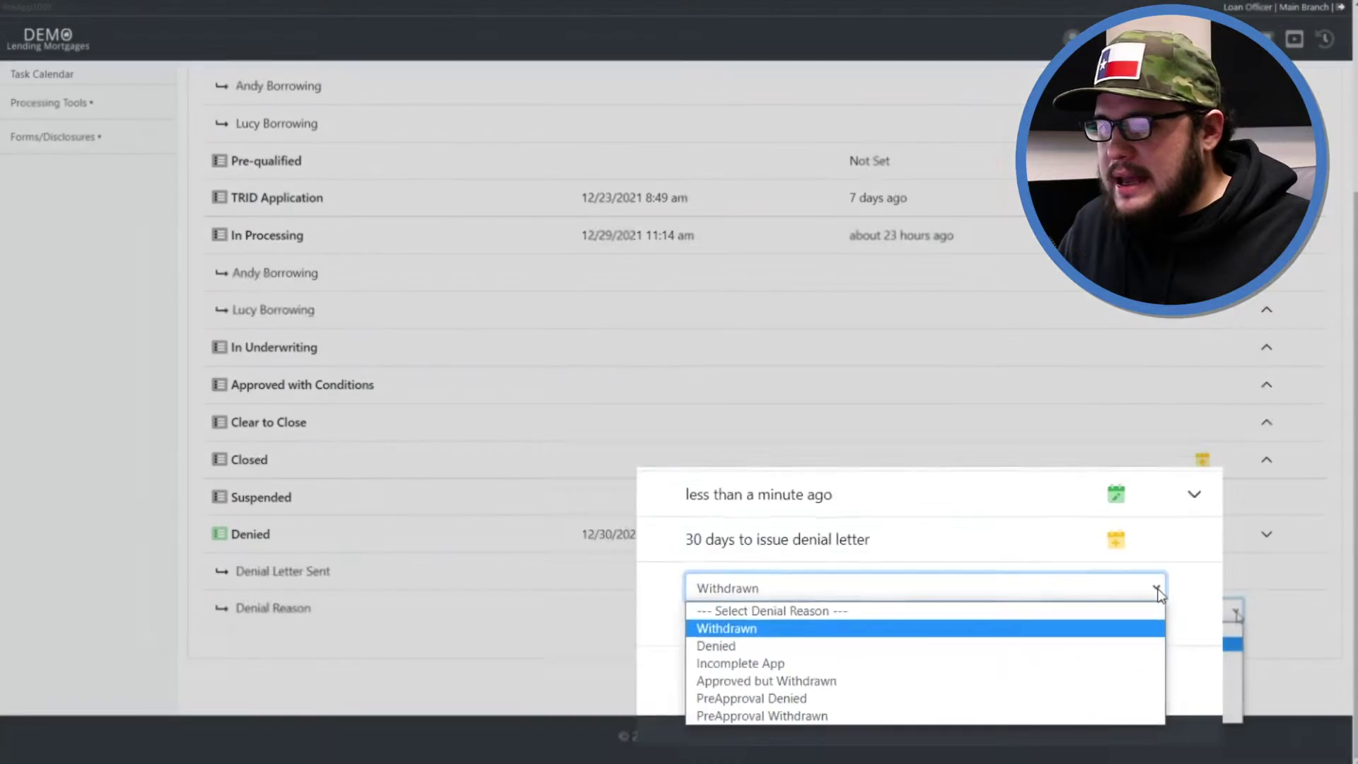
left_click(1283, 627)
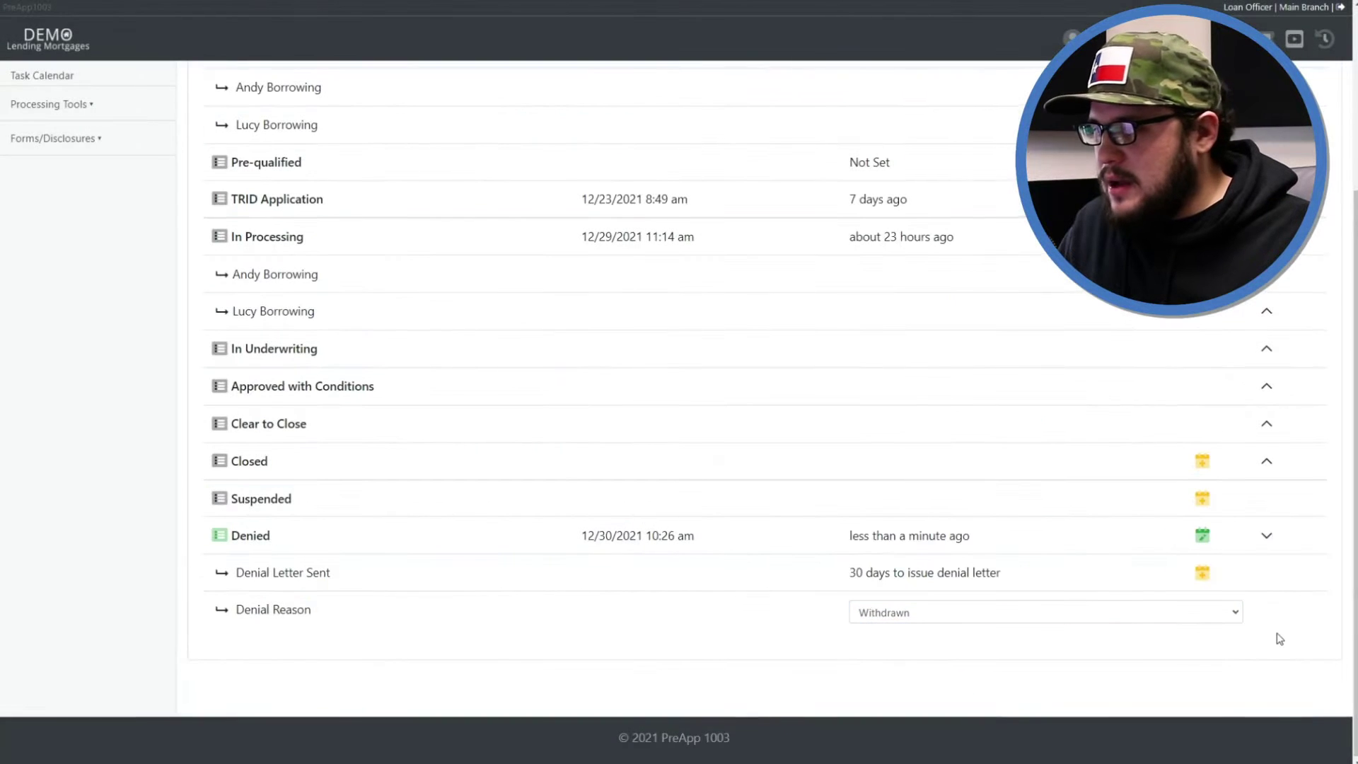
scroll(1280, 640, "up", 1)
scroll(1301, 689, "up", 2)
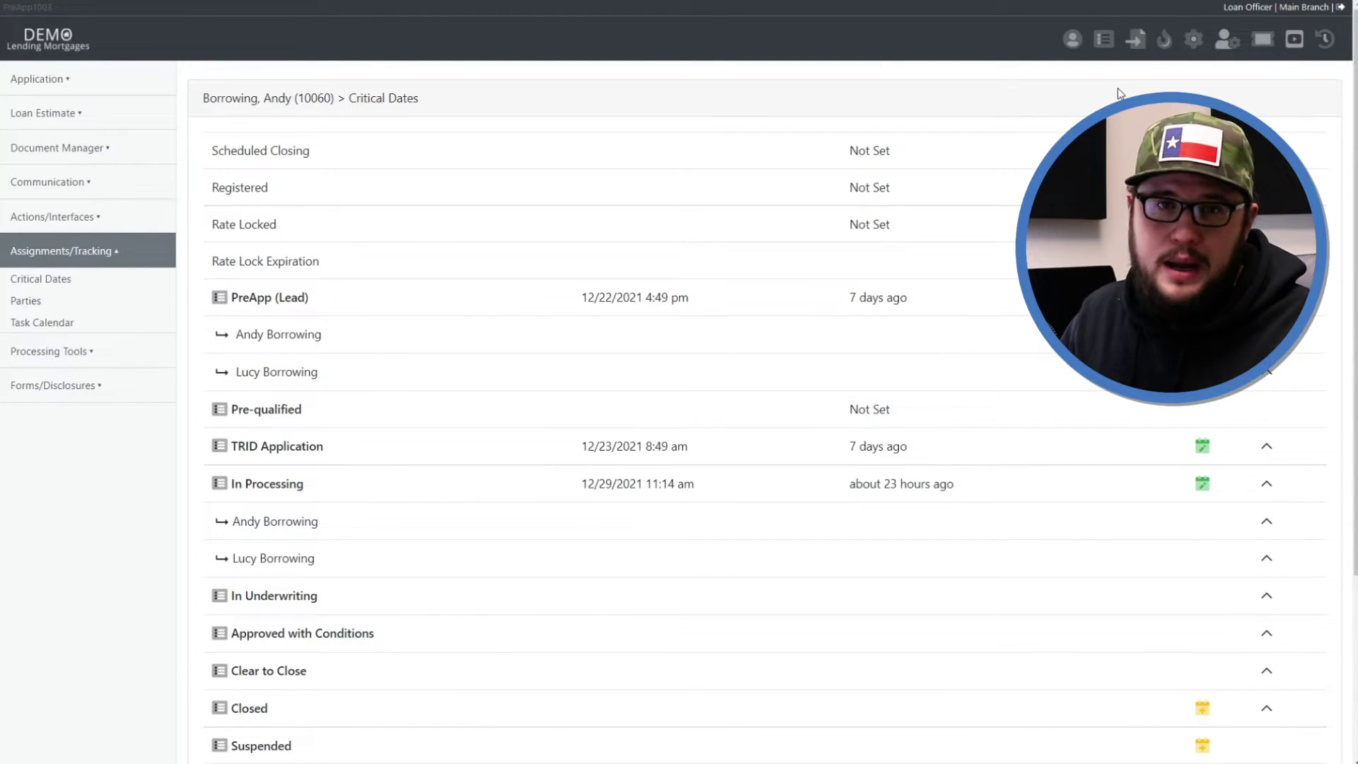
left_click(1108, 43)
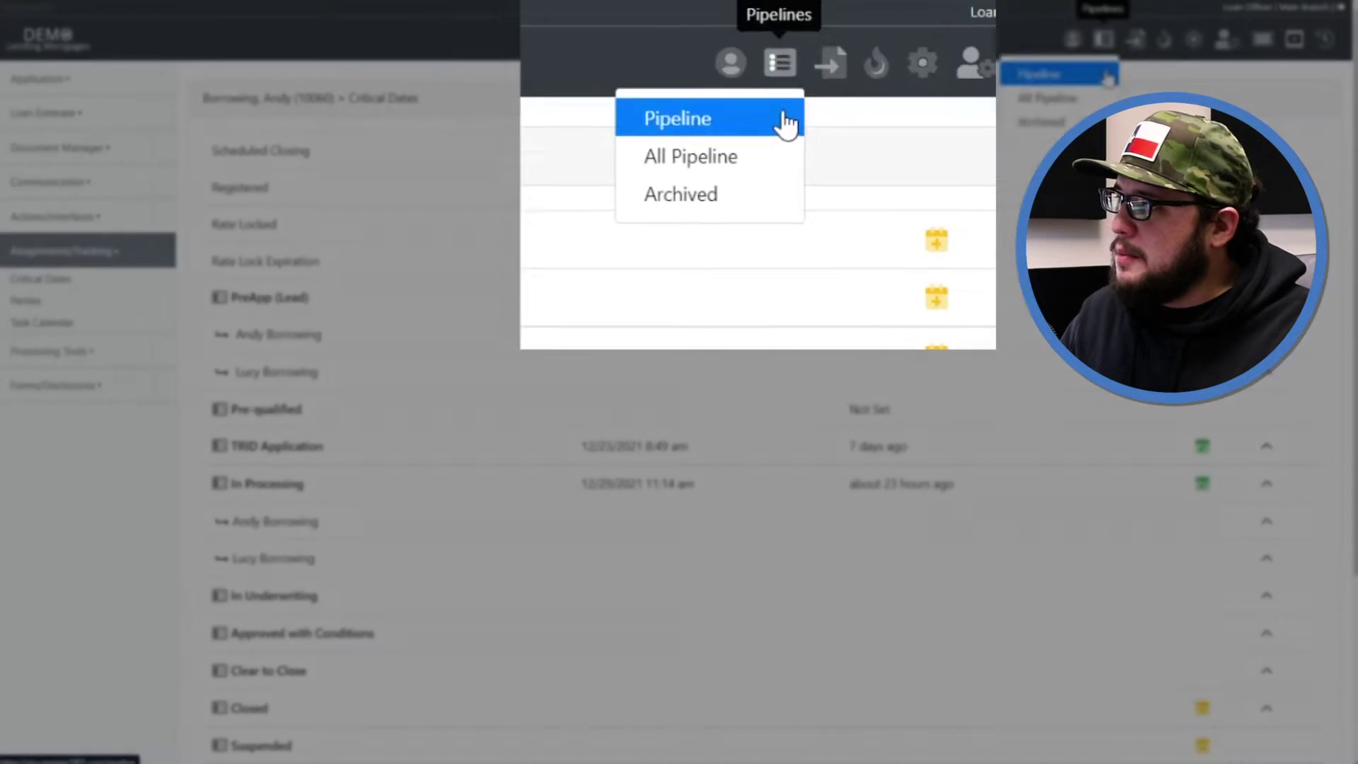
Return to the loan pipeline and expand the Denied section.
left_click(1107, 75)
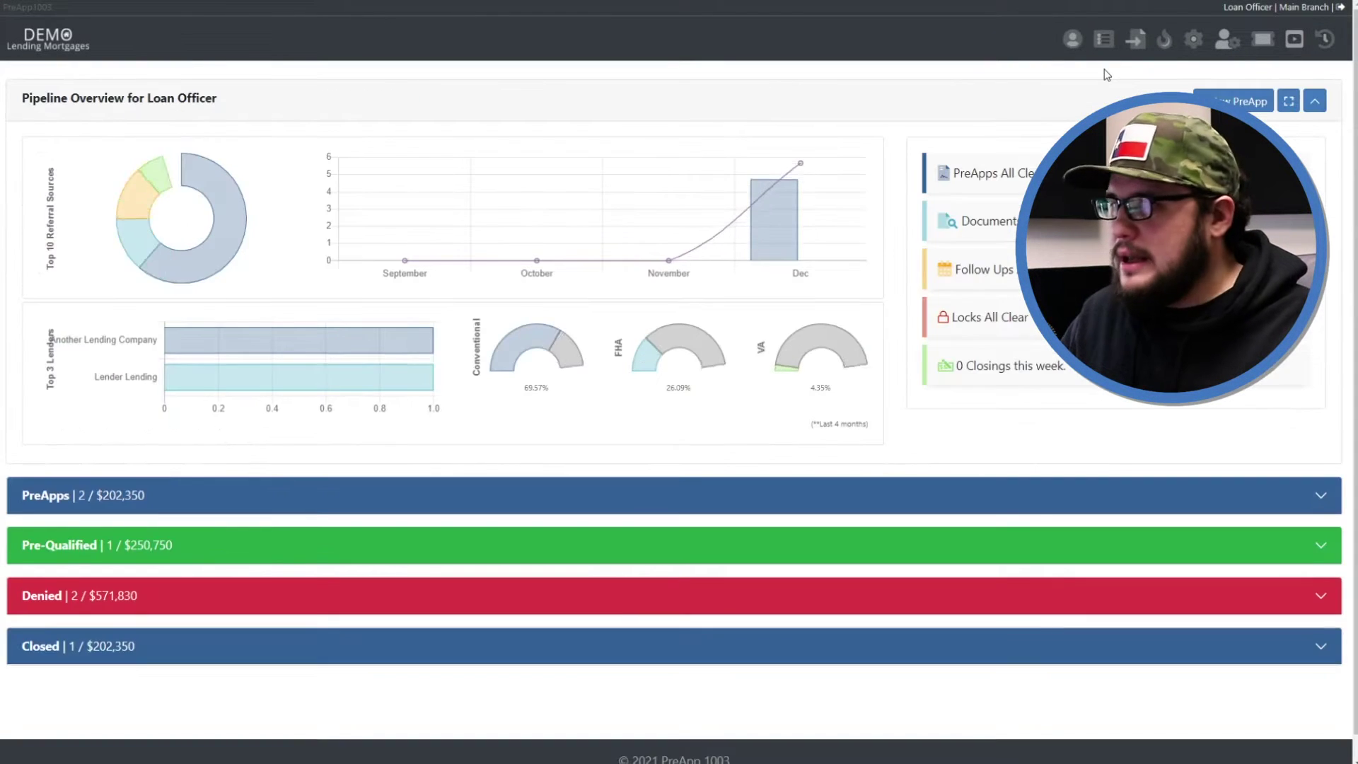
left_click(355, 592)
scroll(547, 511, "down", 3)
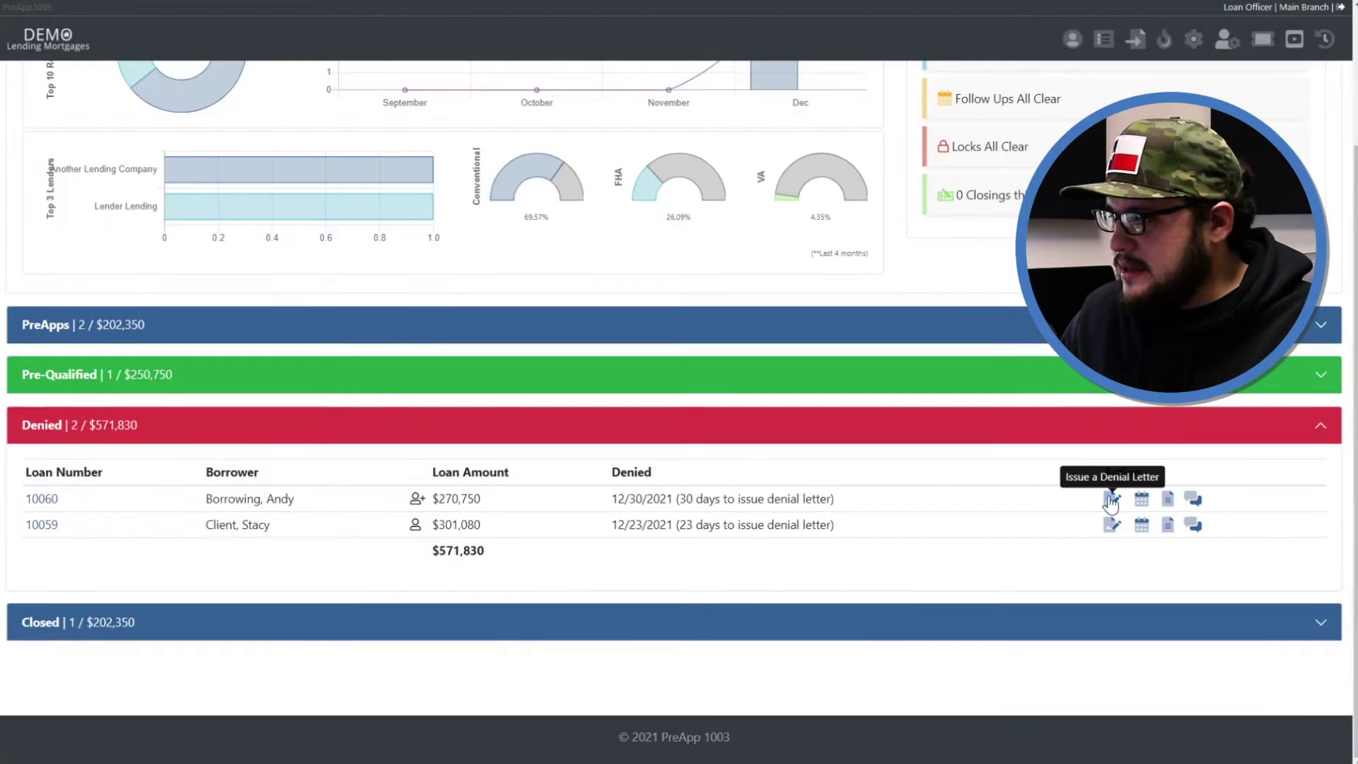
Generate denial letters for both borrowers of loan 10060.
left_click(1110, 501)
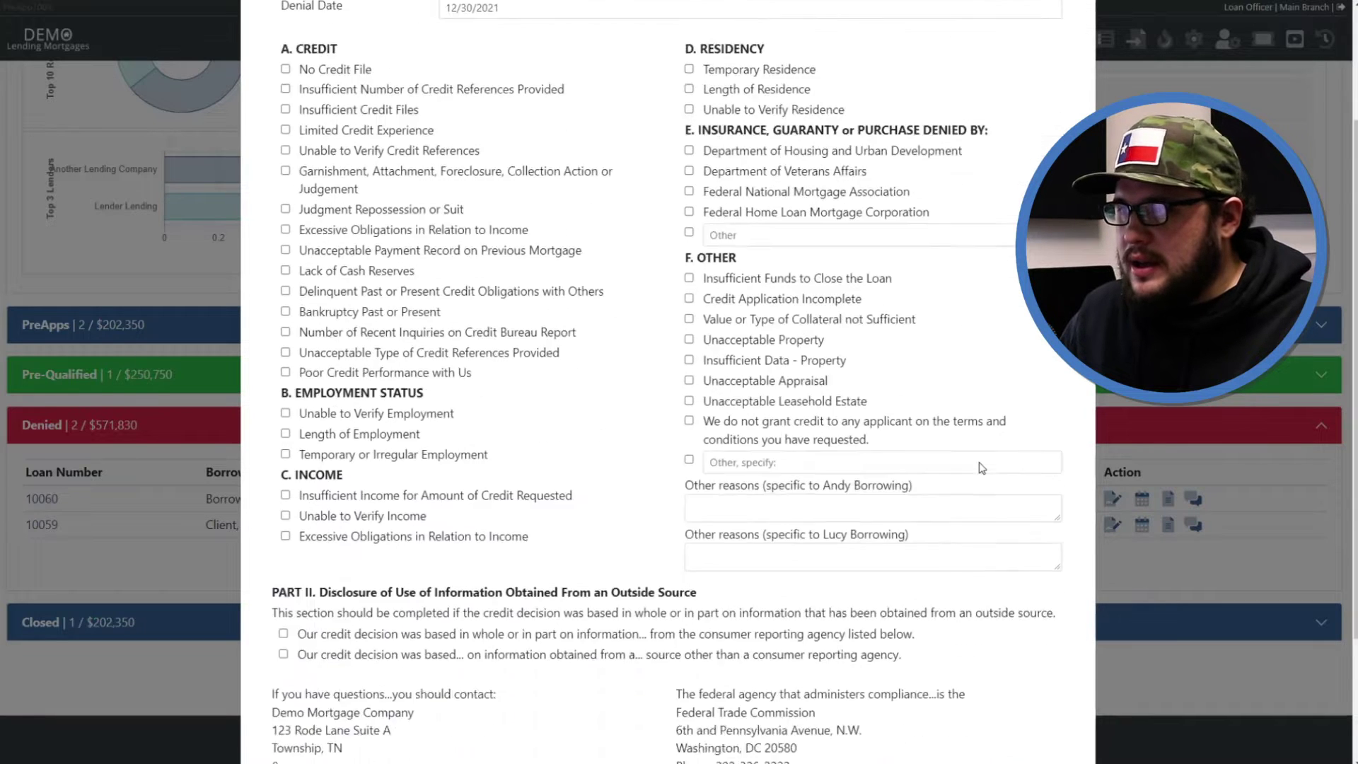
scroll(982, 468, "down", 3)
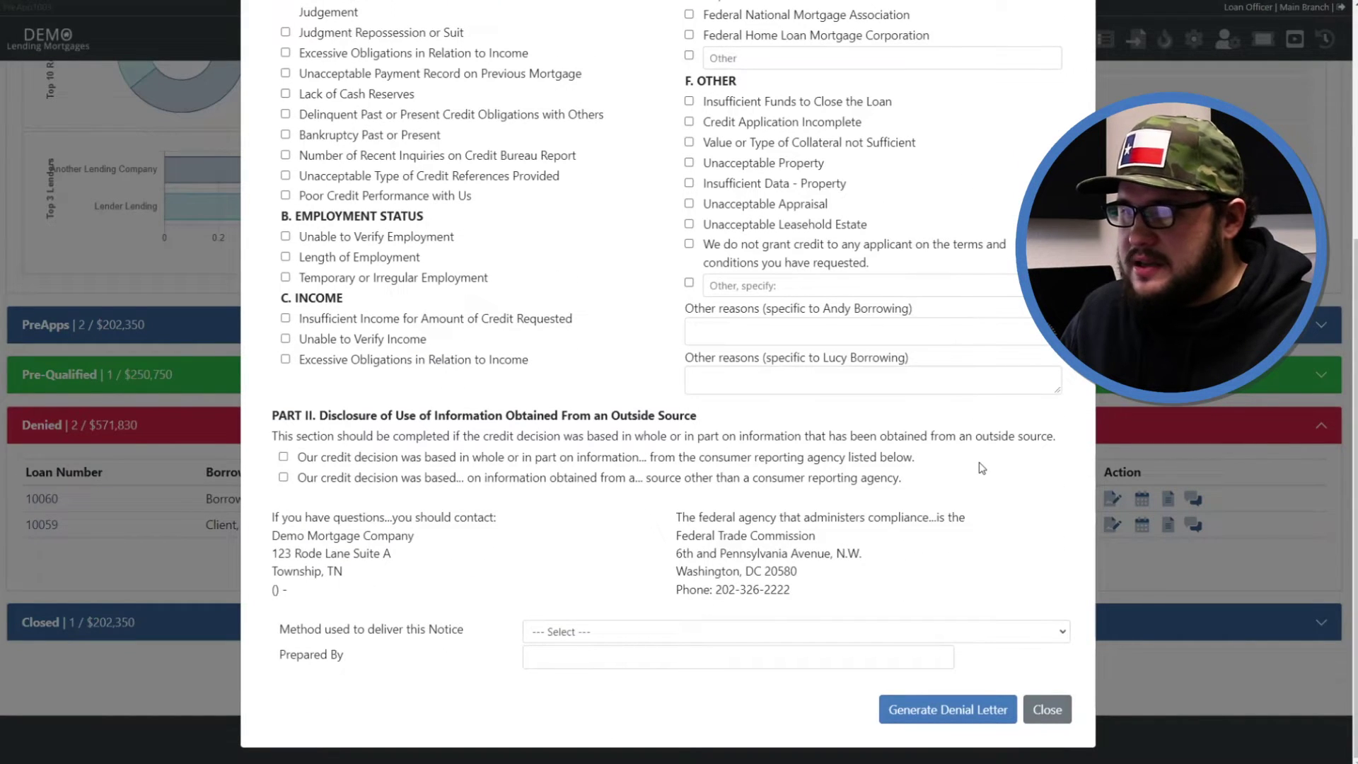
scroll(981, 468, "up", 5)
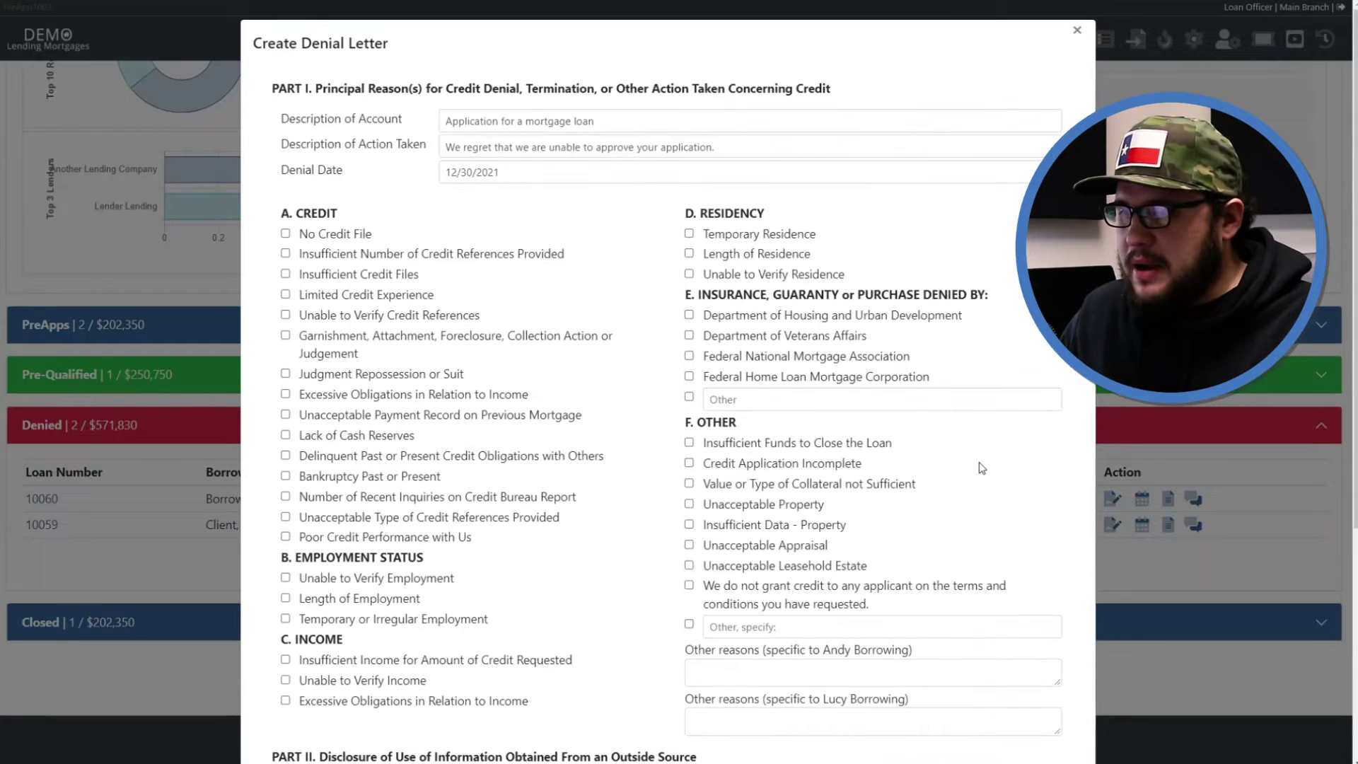
scroll(981, 468, "down", 5)
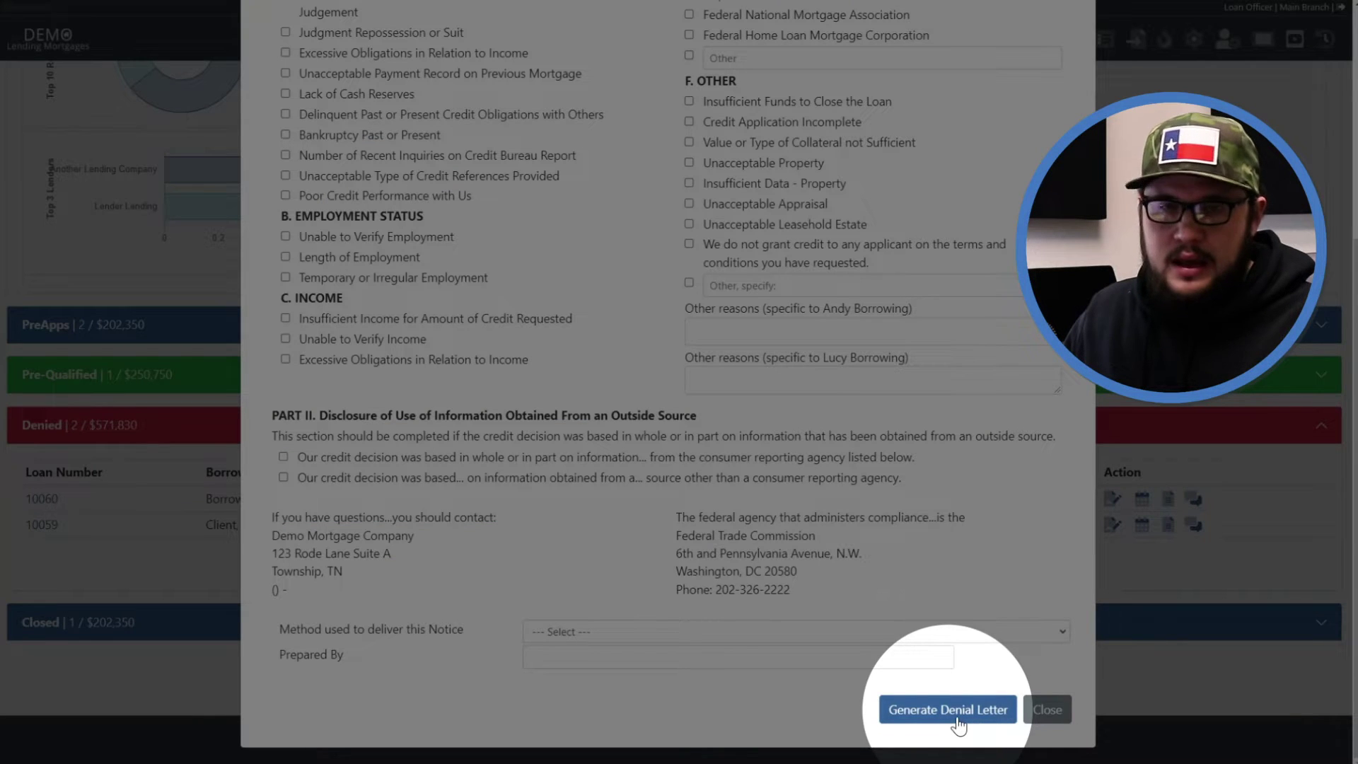
left_click(1001, 729)
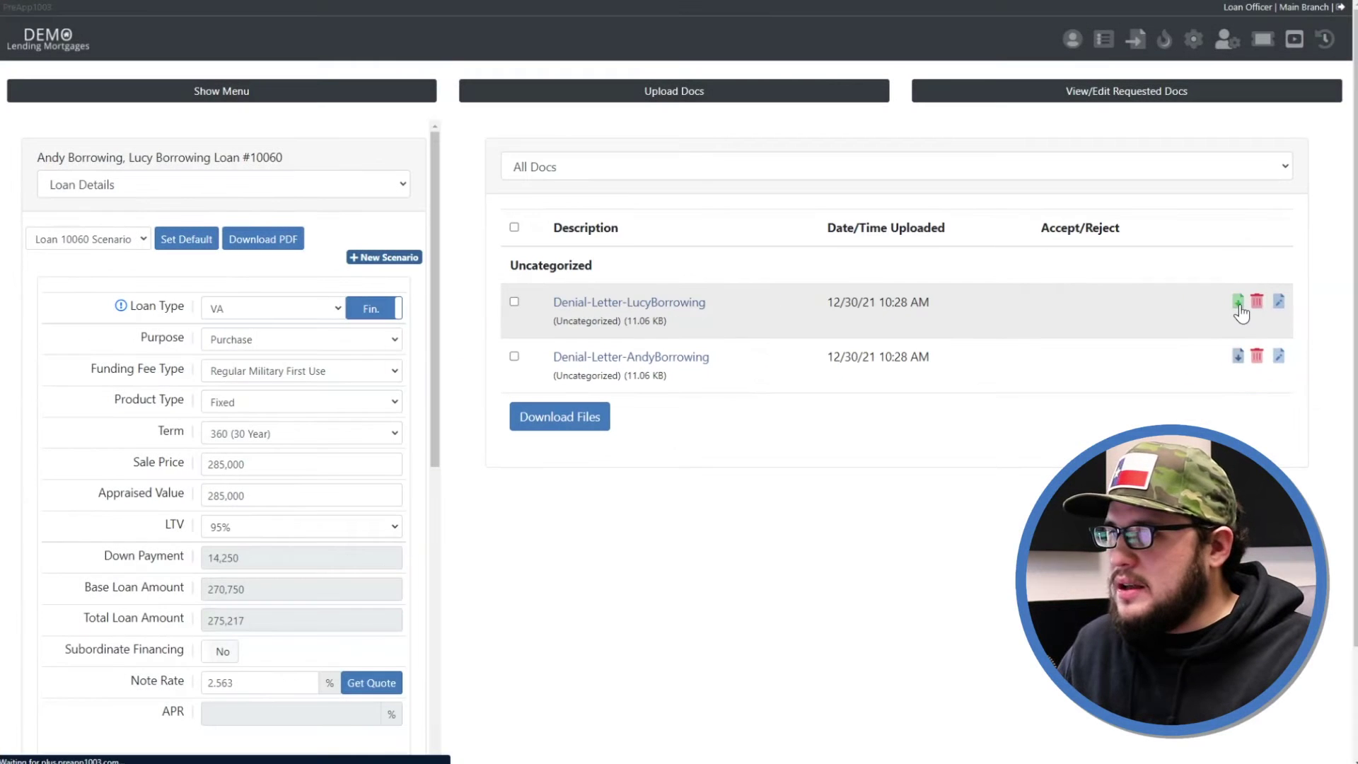
Download the first borrower's denial letter PDF and view it at page width.
left_click(1238, 301)
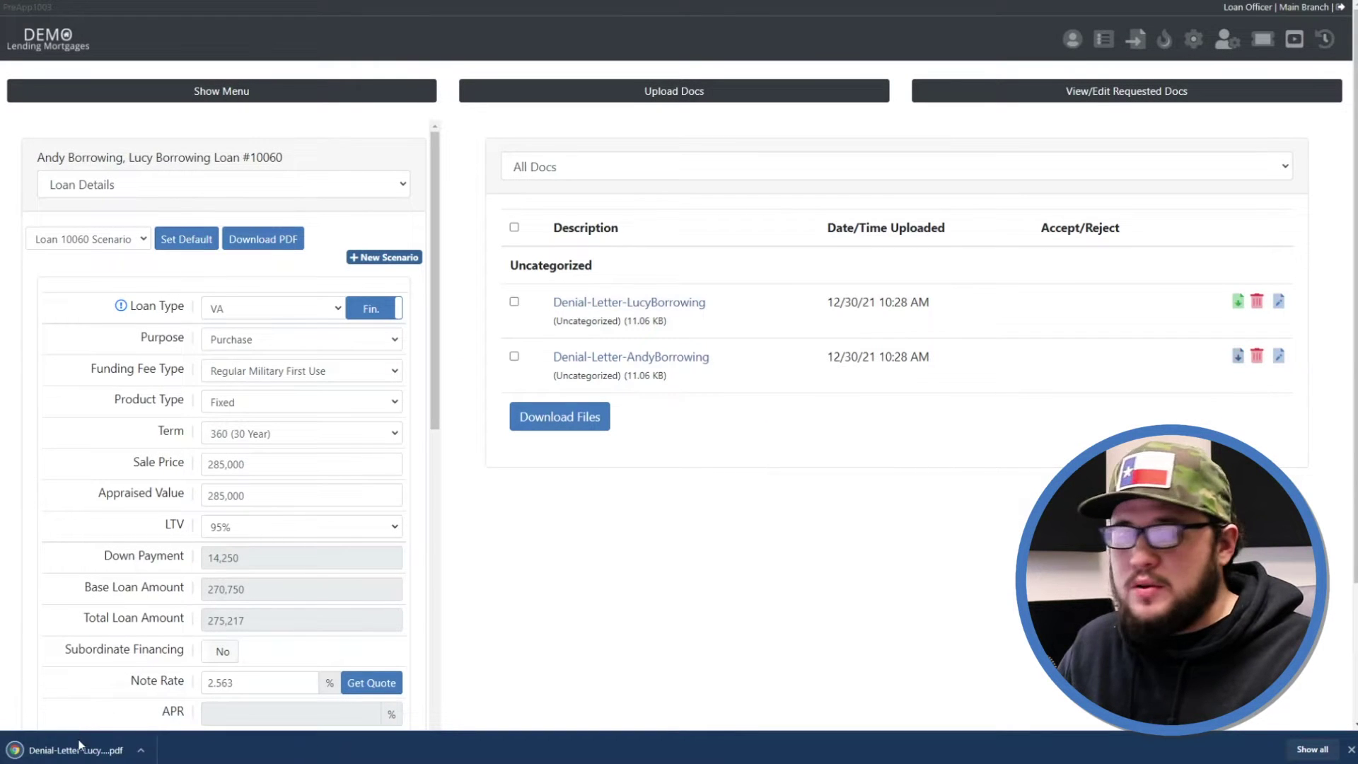
left_click(79, 748)
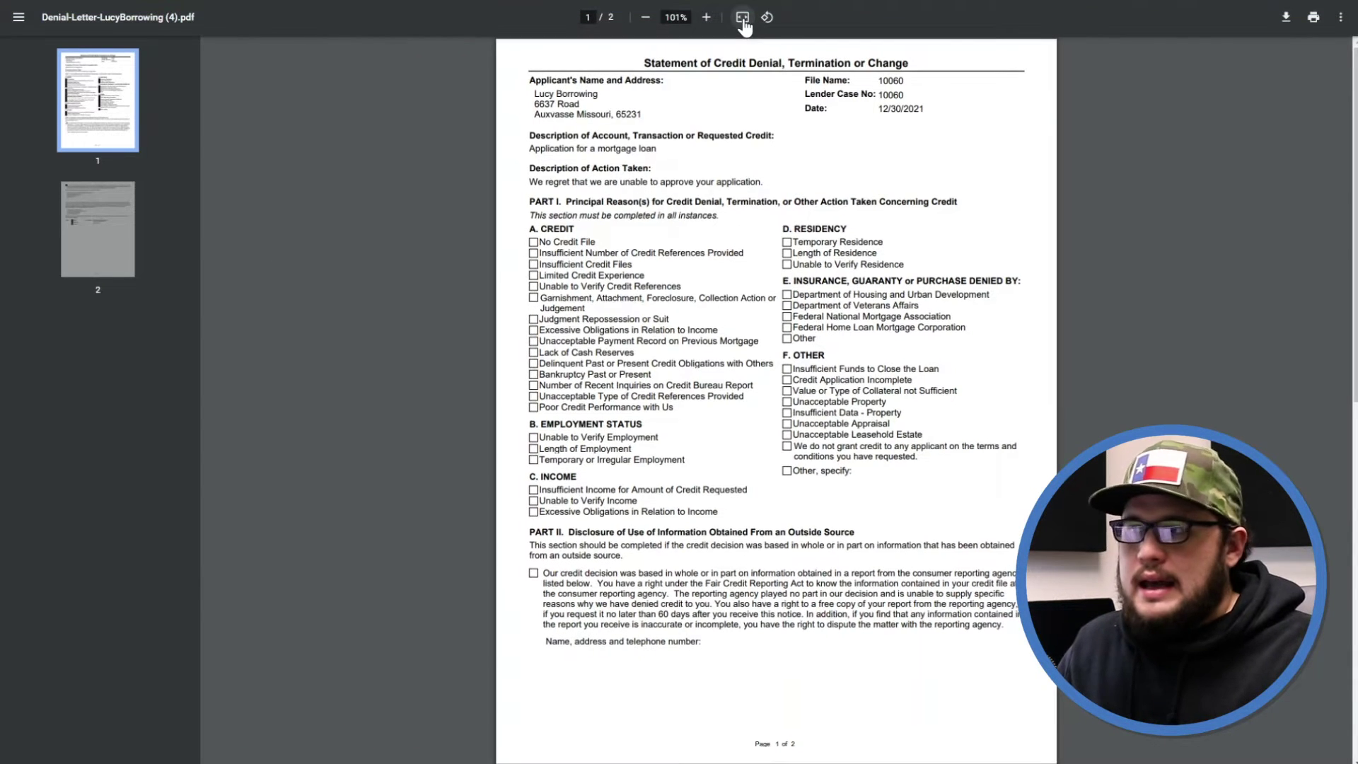
left_click(743, 19)
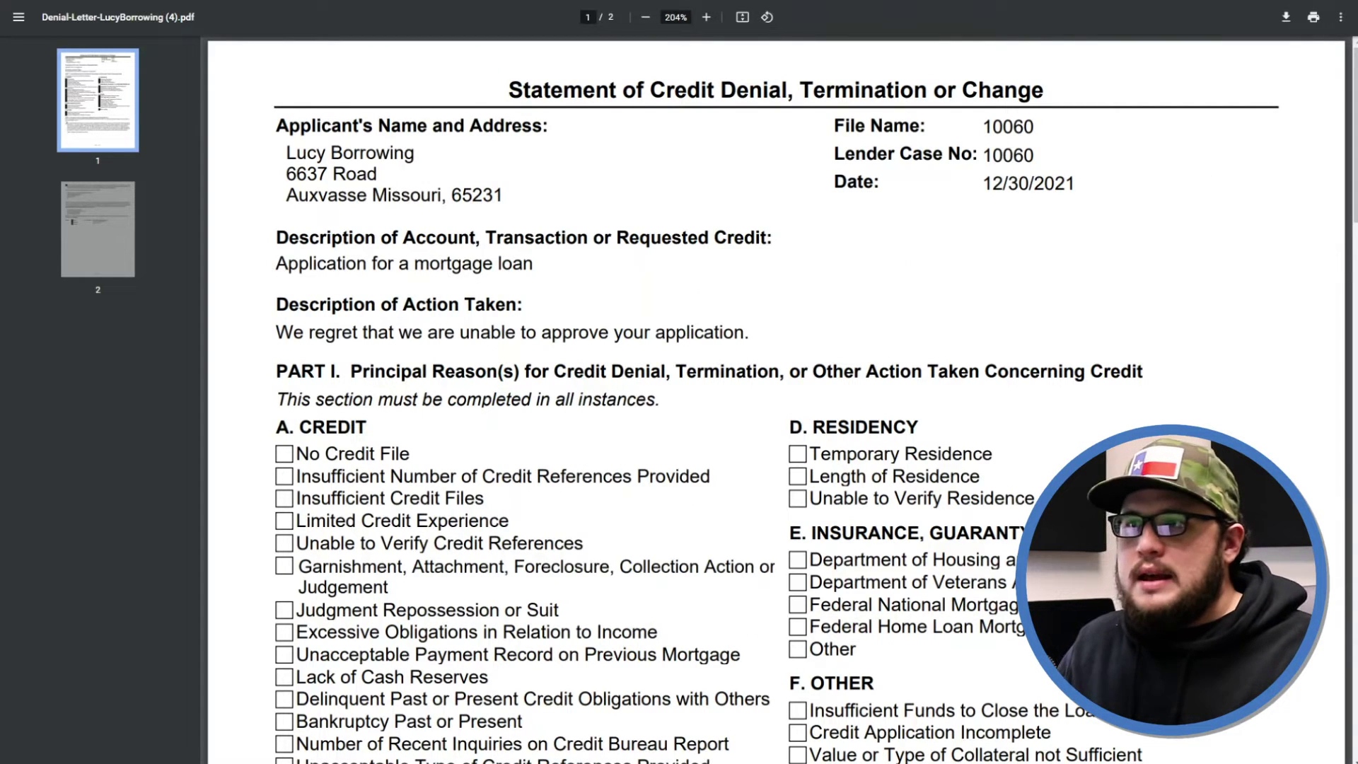
Close the PDF and return to the pipeline overview dashboard.
key("ctrl+w")
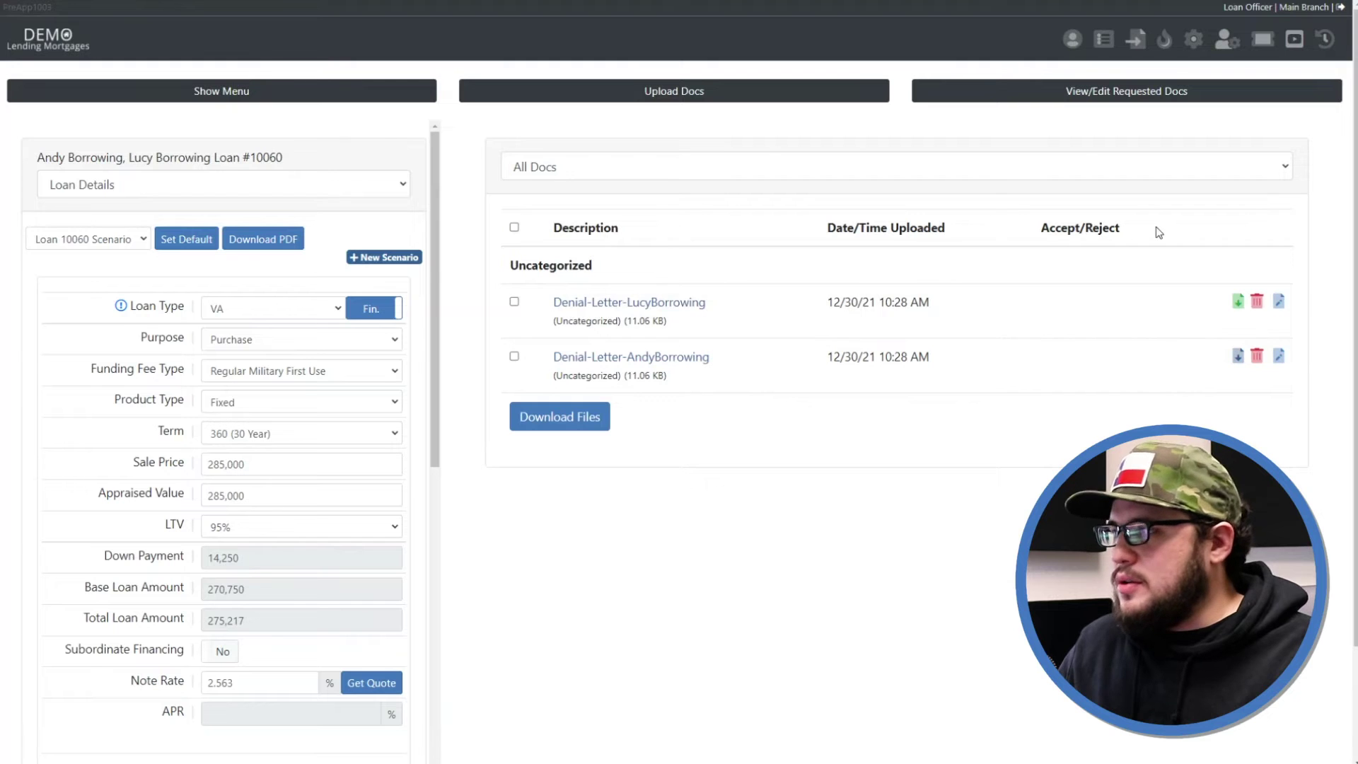
mouse_move(1108, 51)
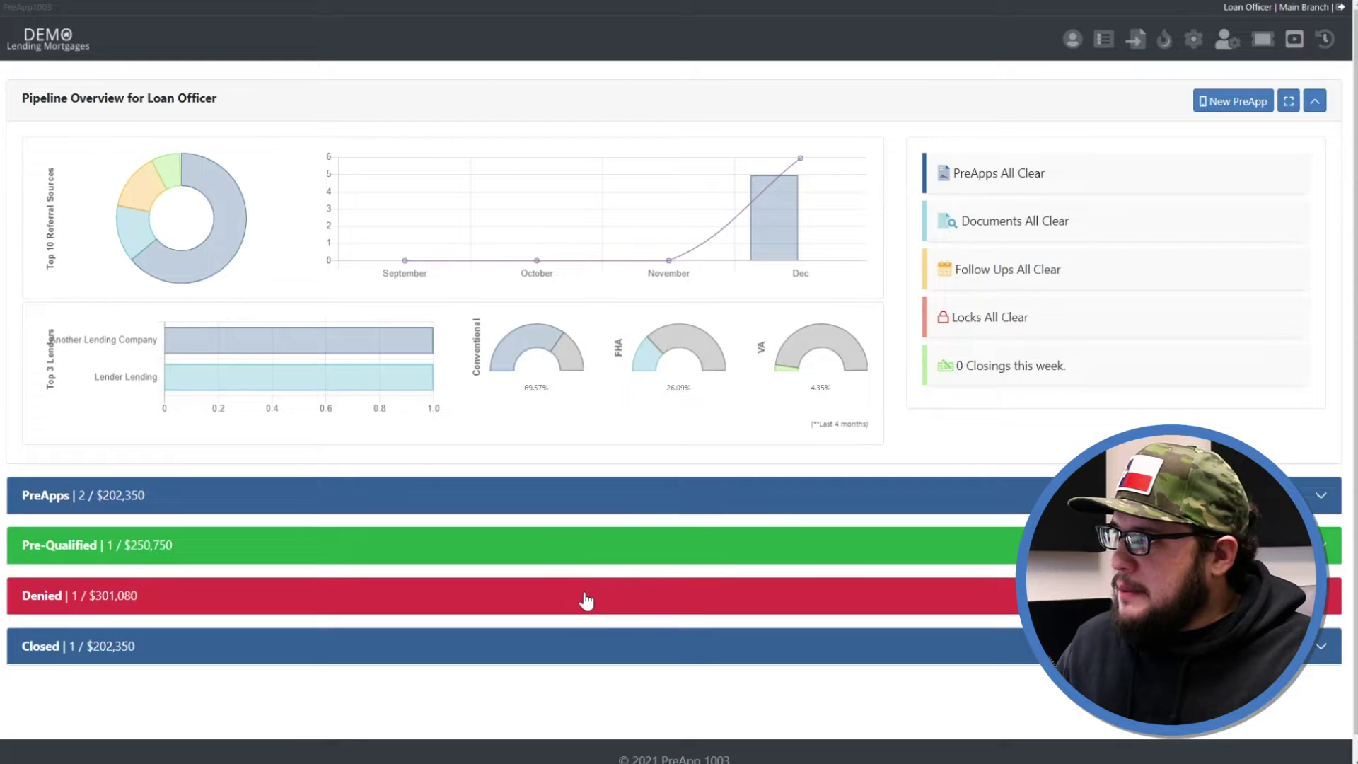
left_click(585, 597)
Expand the Pre-Qualified, PreApps and Closed loan sections on the dashboard.
scroll(880, 432, "down", 2)
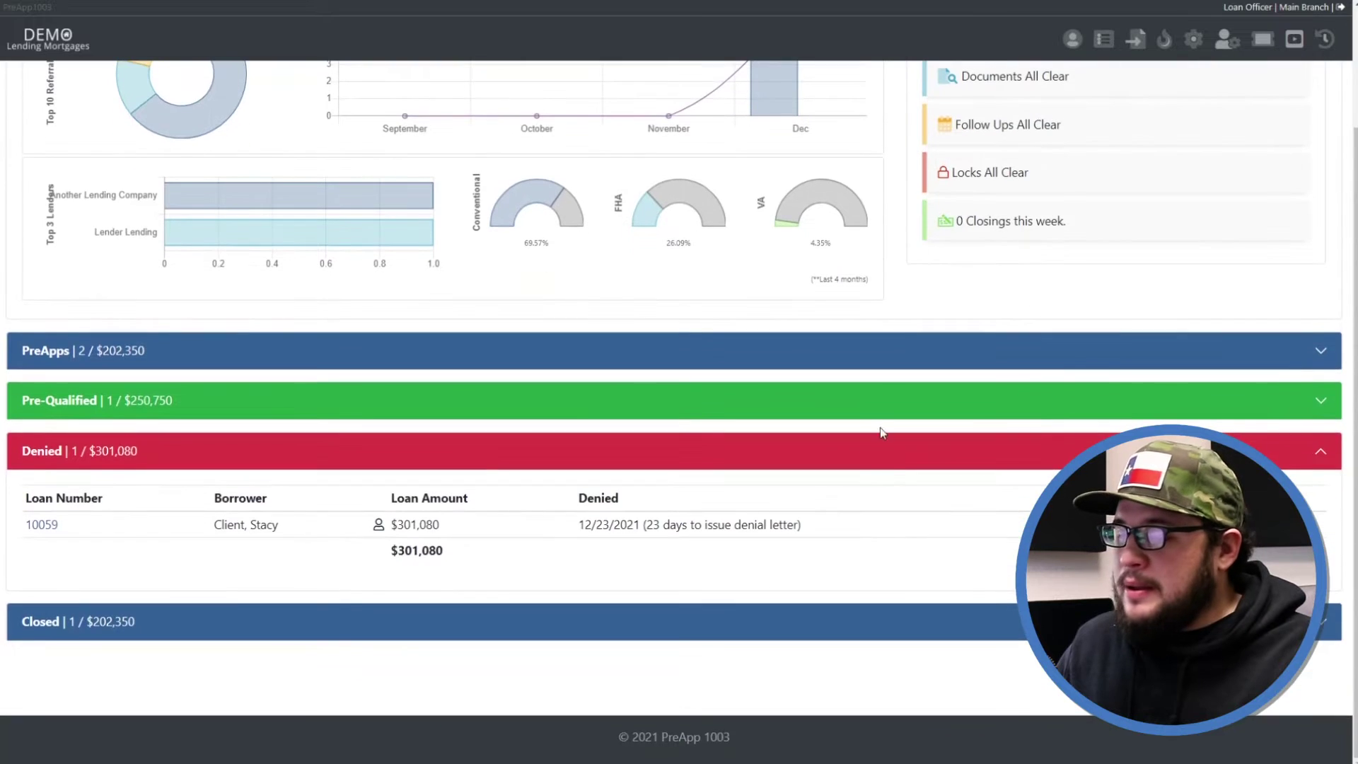
left_click(884, 400)
left_click(894, 350)
scroll(816, 488, "down", 4)
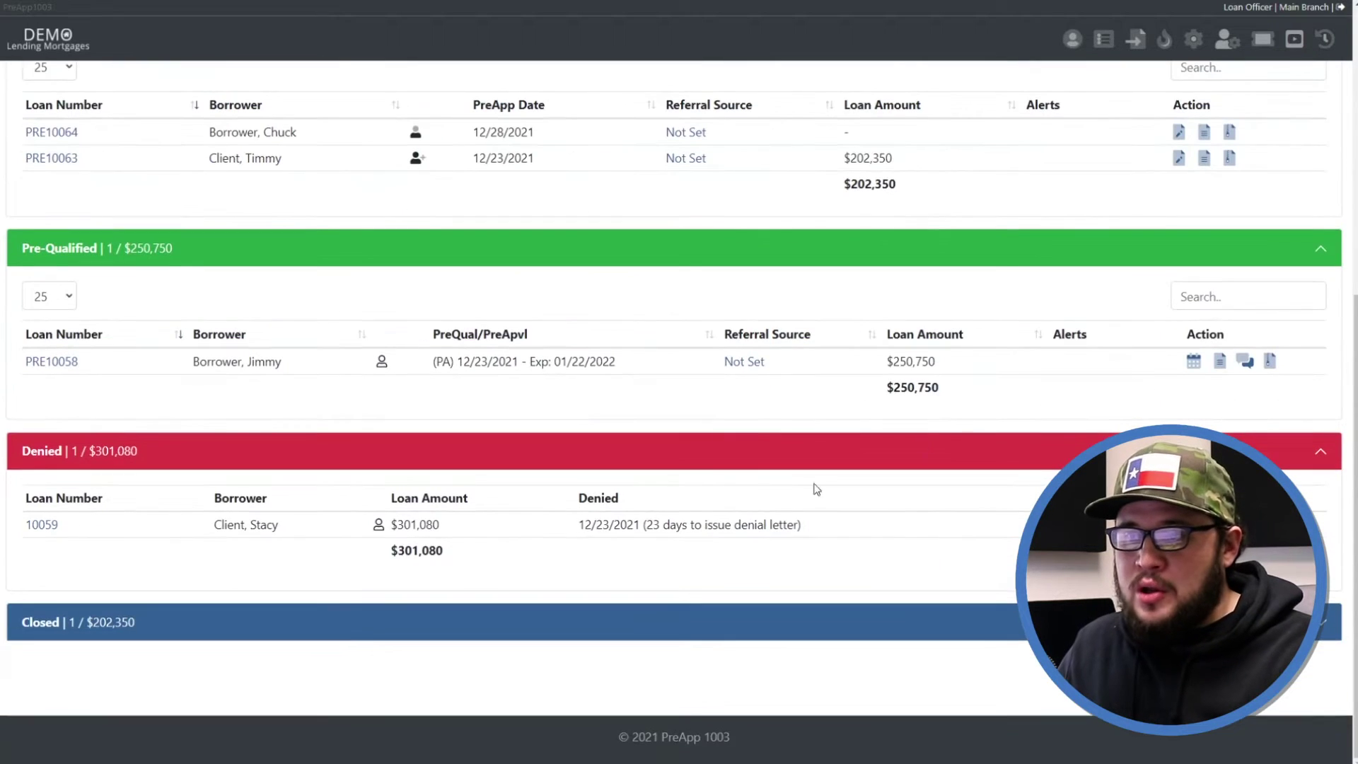
left_click(733, 620)
scroll(895, 534, "down", 3)
scroll(909, 551, "up", 3)
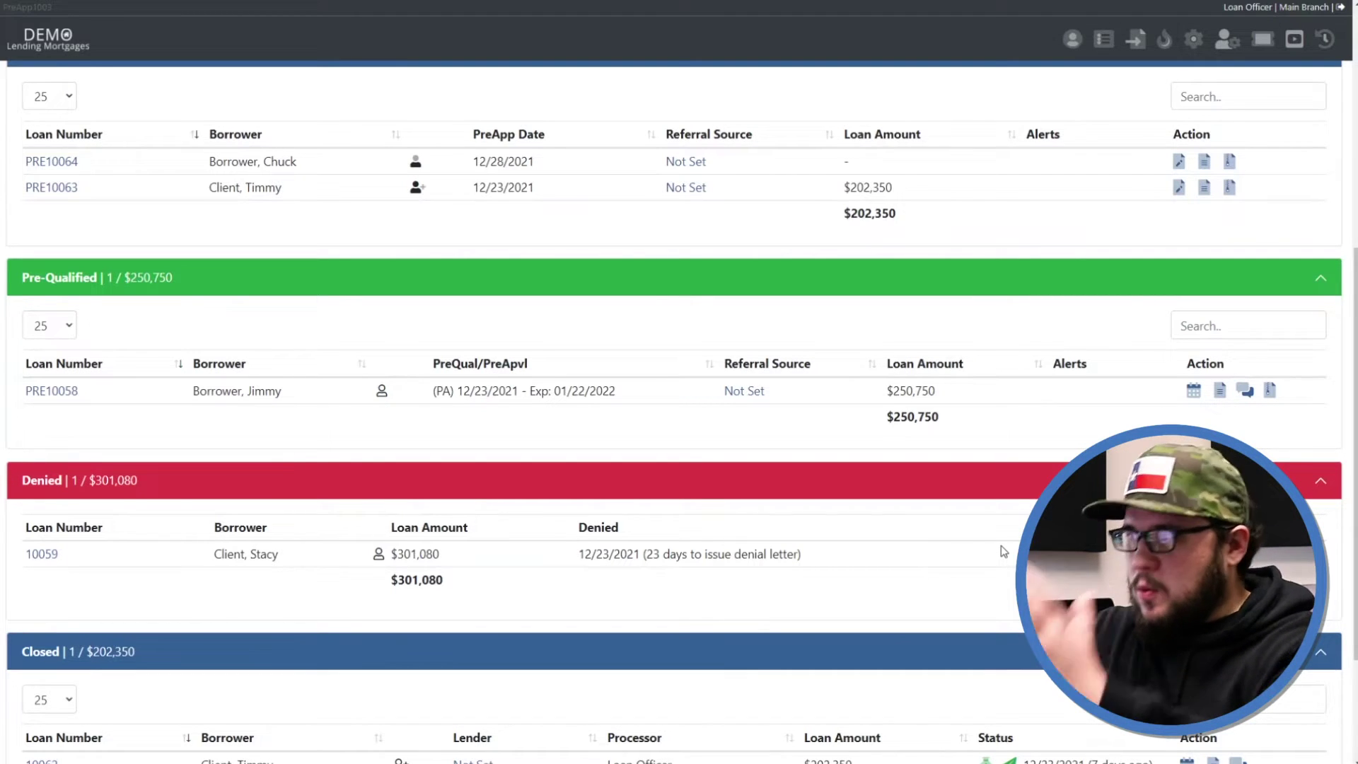
scroll(1003, 551, "up", 1)
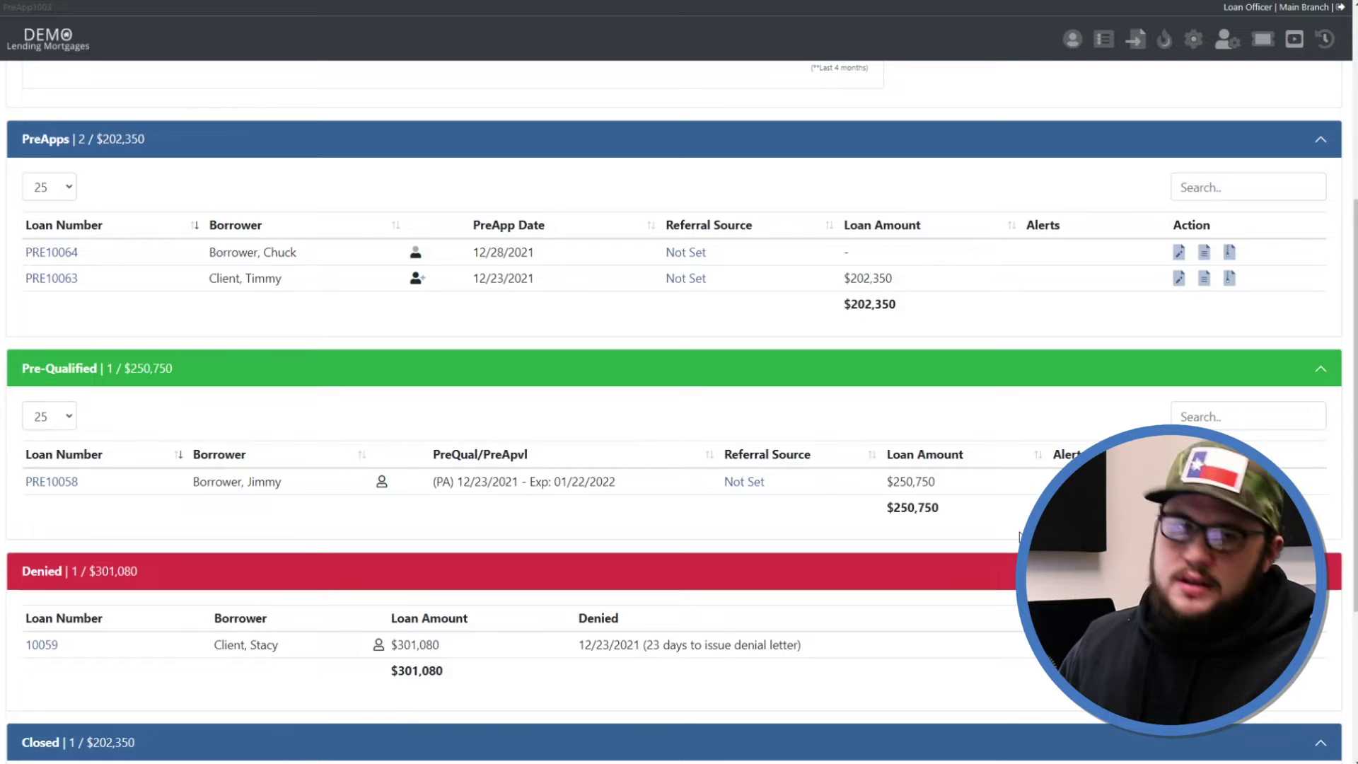
scroll(1019, 536, "up", 4)
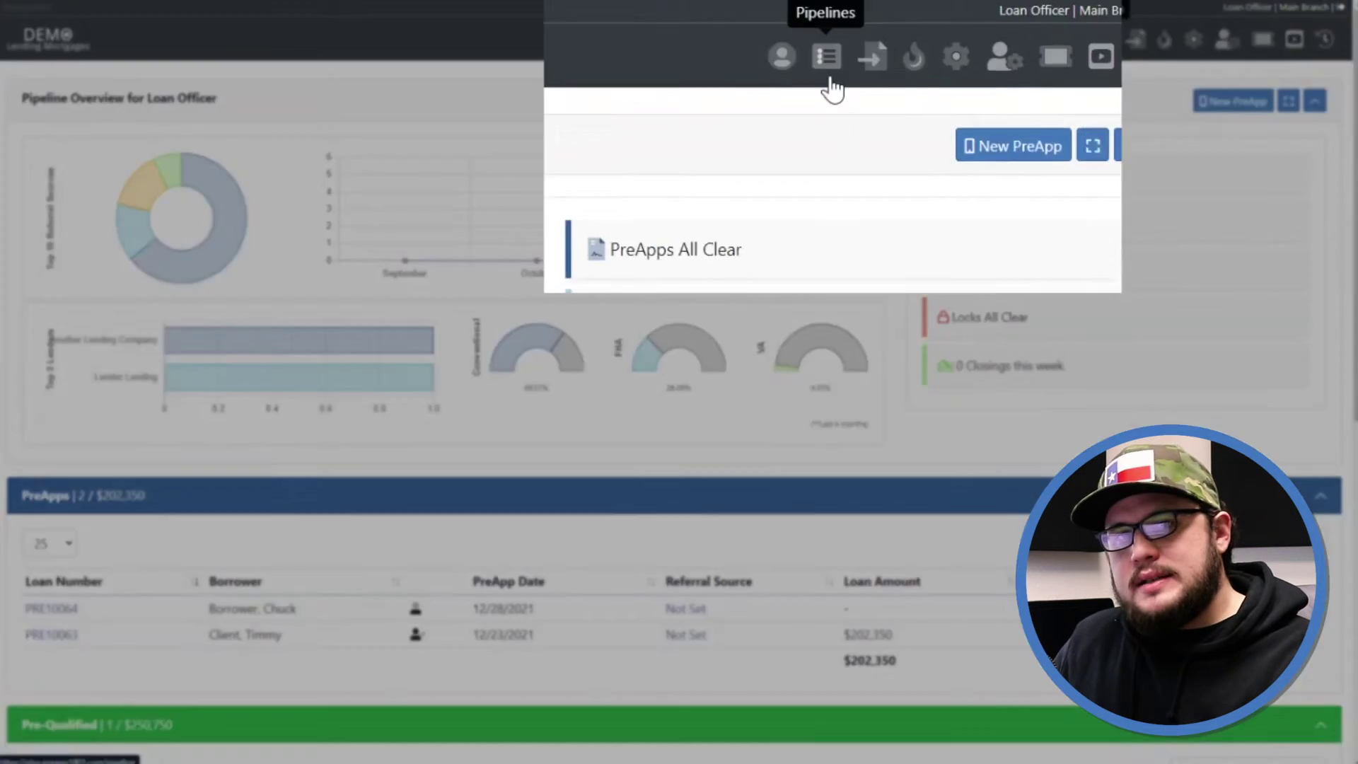
Show the All Pipeline loan list filtered to Denied status.
left_click(1105, 54)
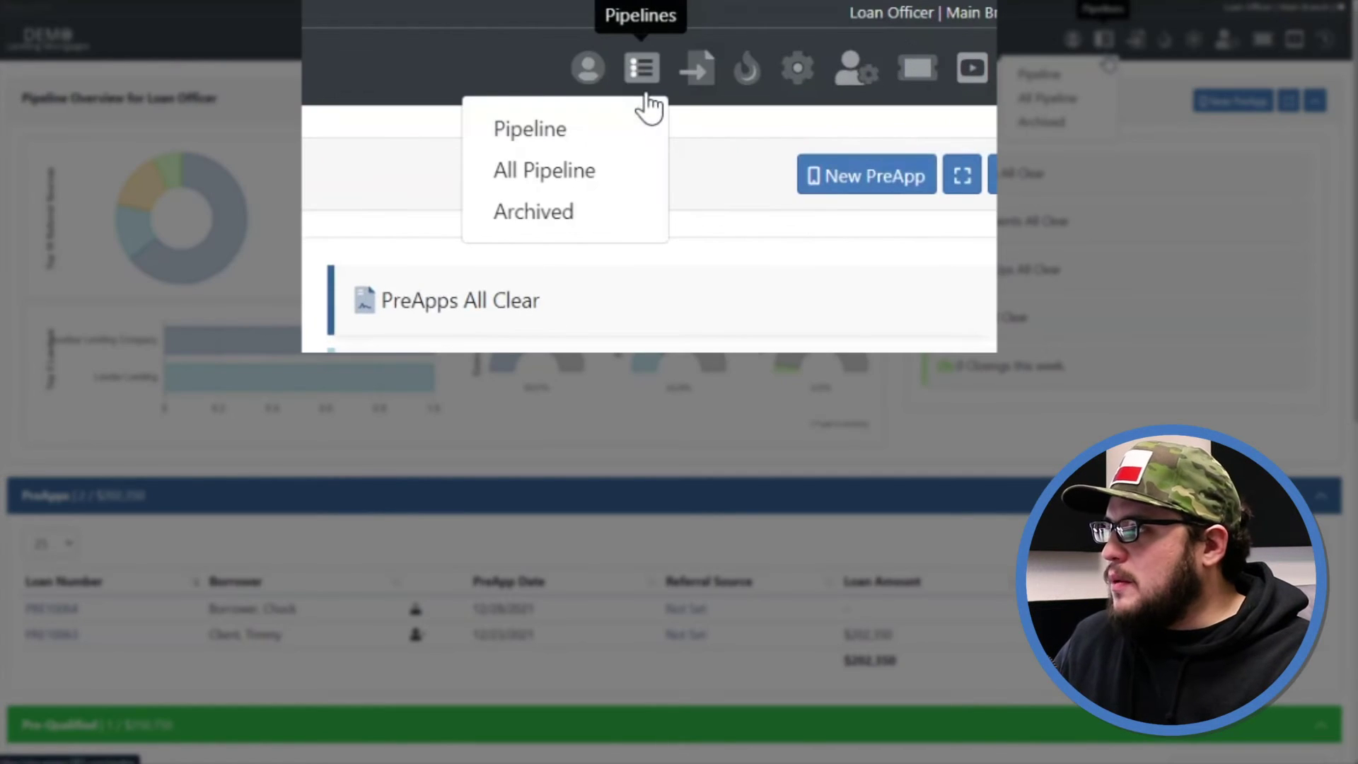
left_click(1104, 96)
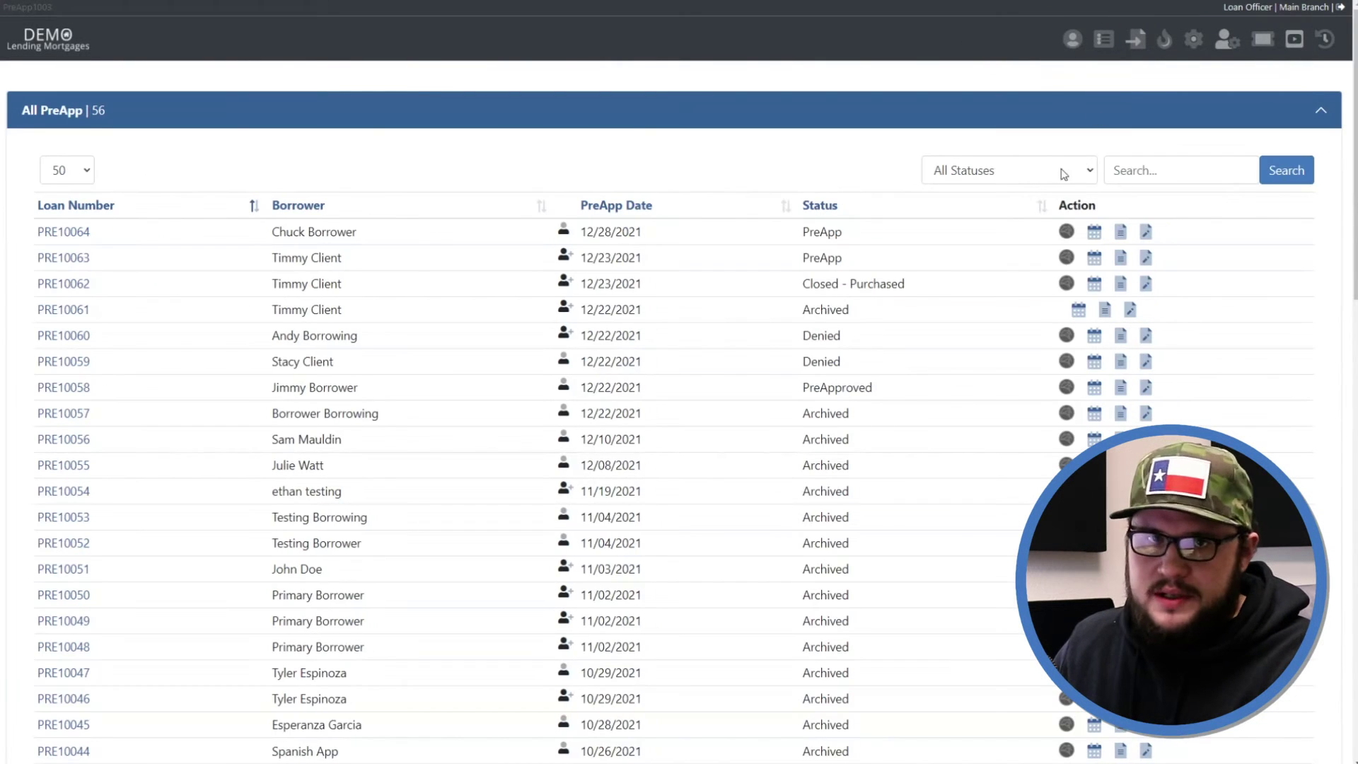
left_click(1067, 176)
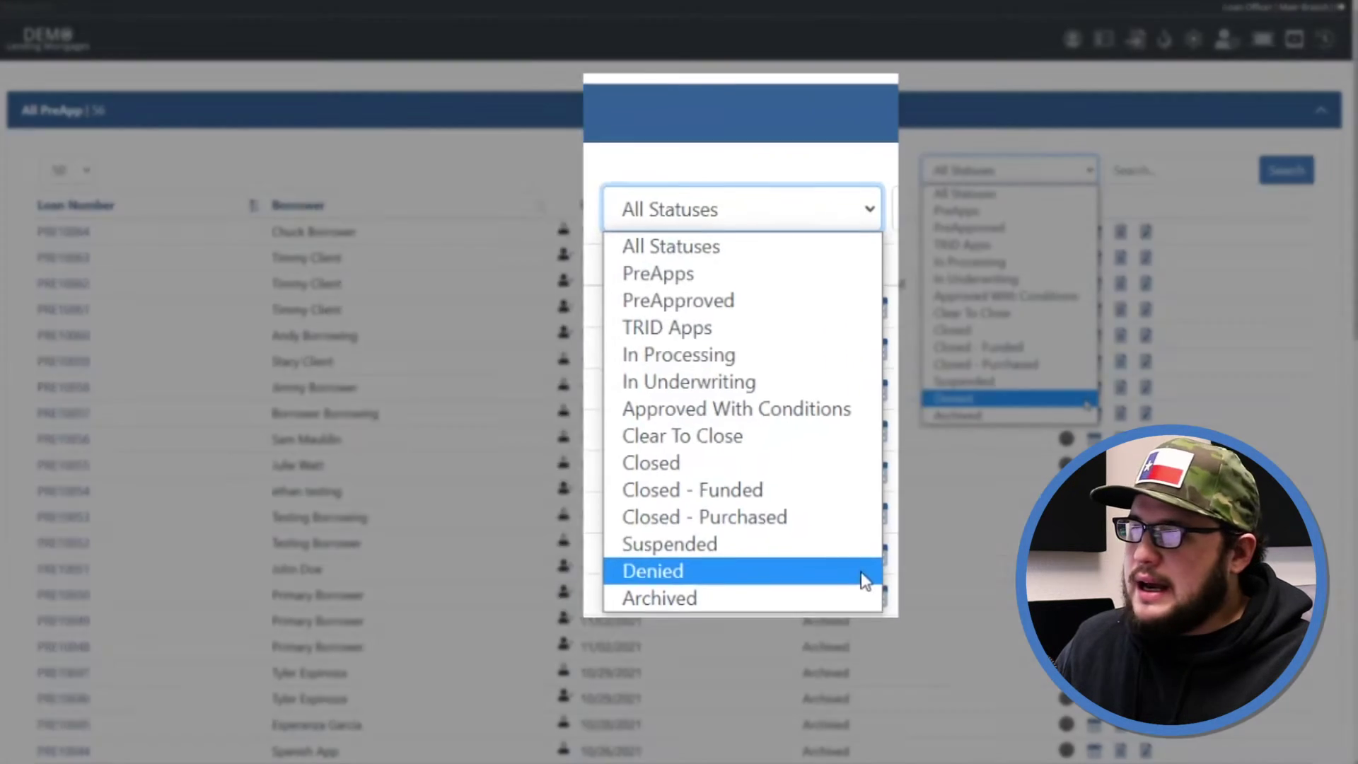
left_click(1087, 400)
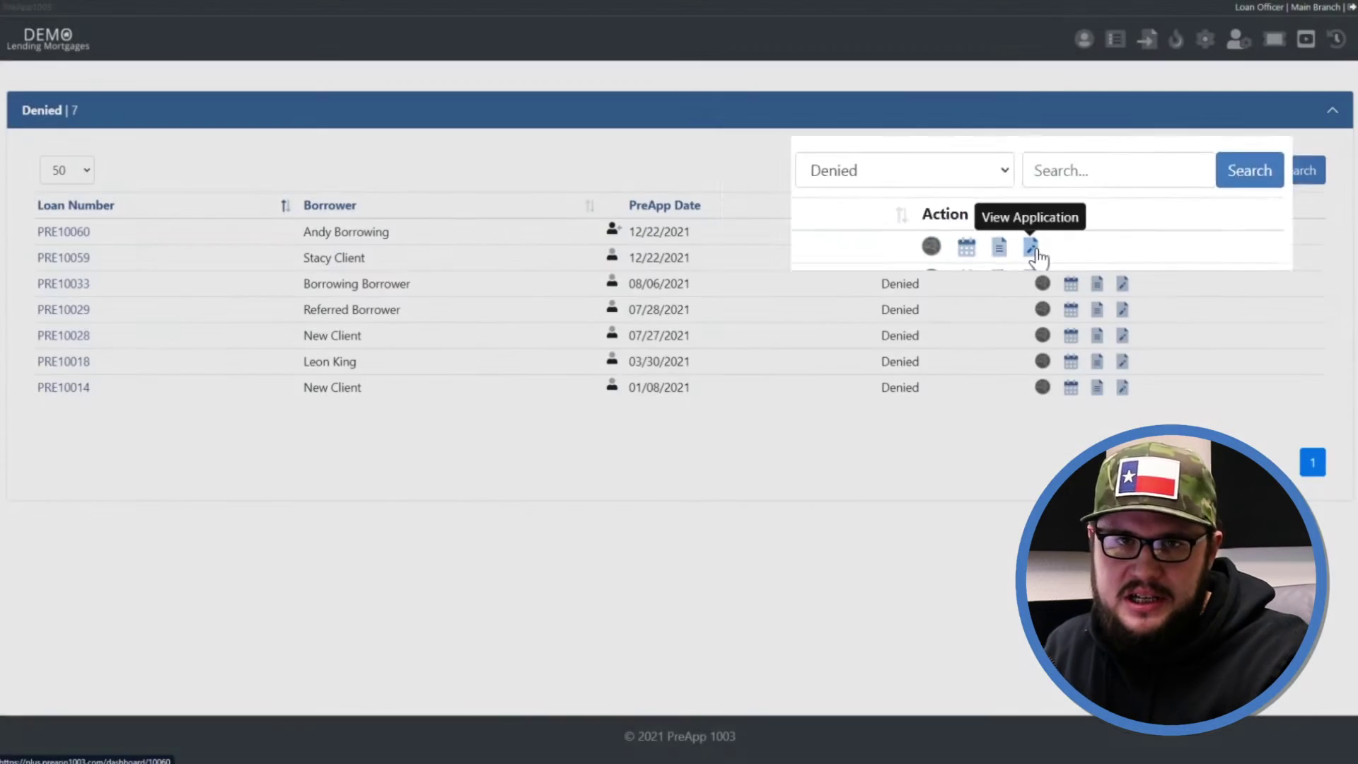
Open loan 10060's application from its row in the Denied list.
left_click(1123, 233)
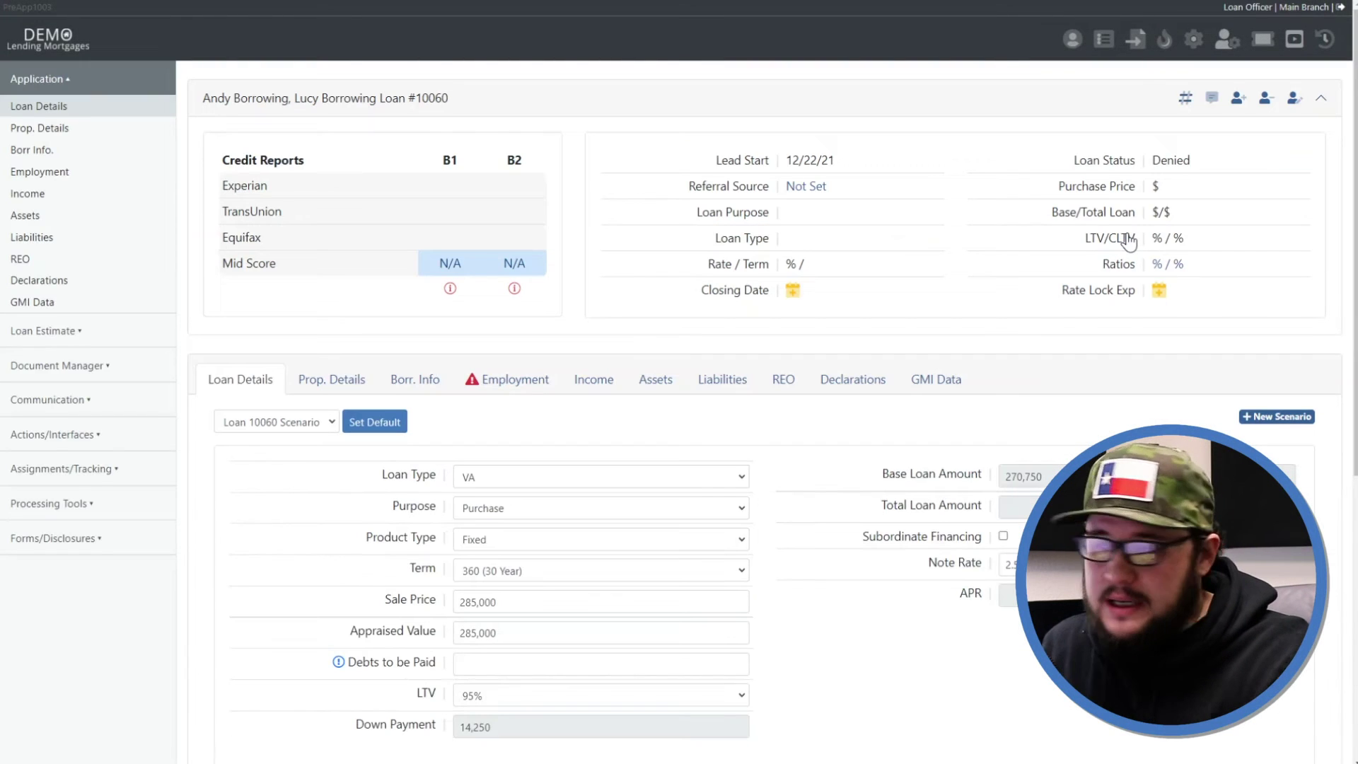